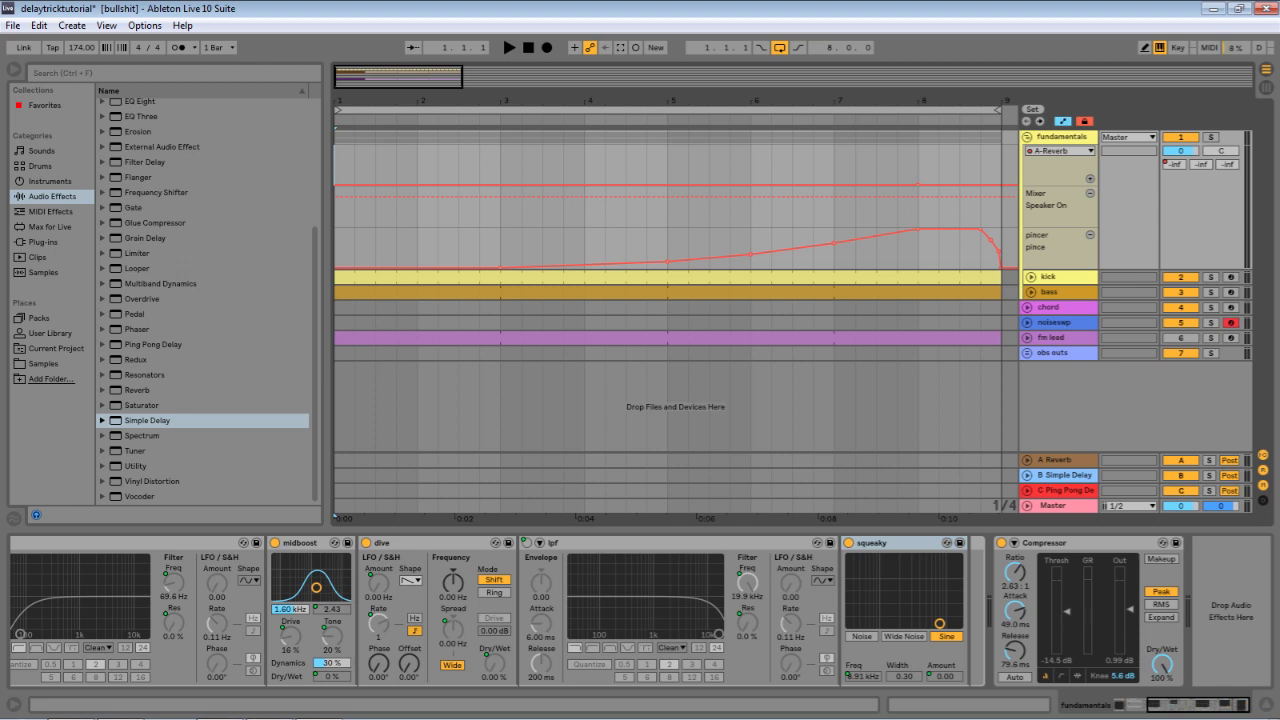
Listen to the loop from the start and again from bar 4 to hear the fundamentals group's pince automation
{"action": "key", "text": "space"}
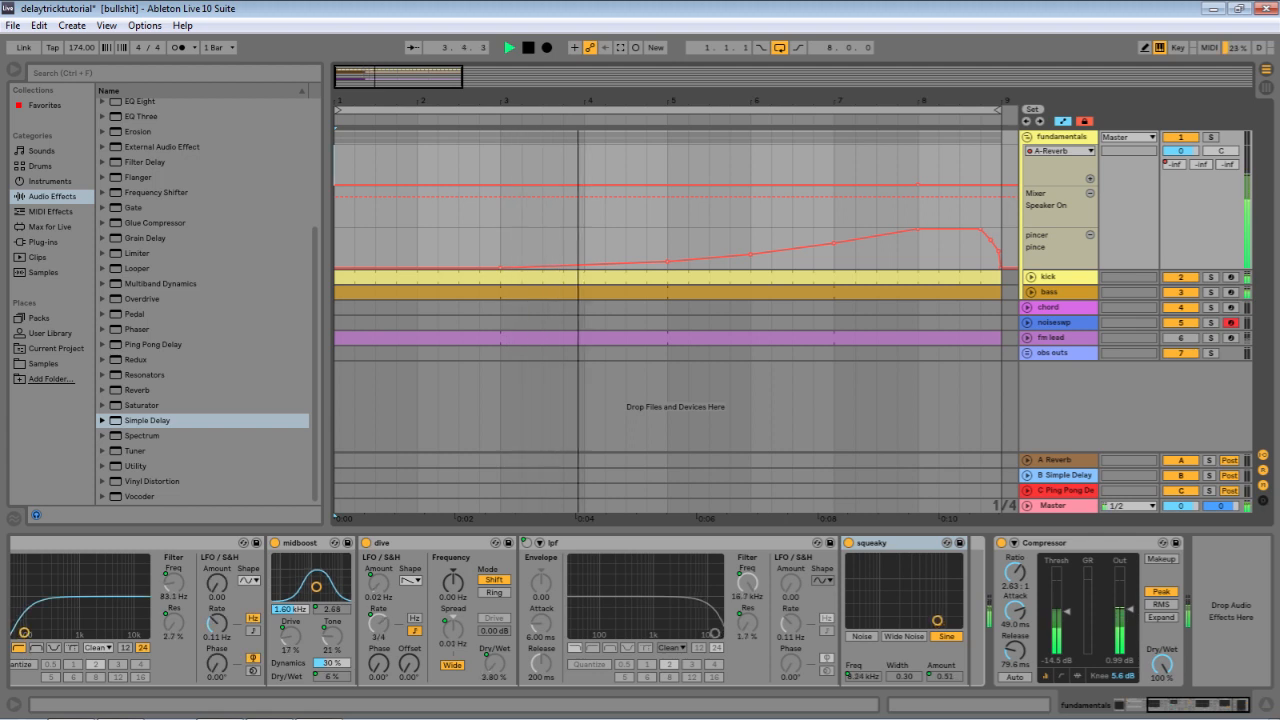
{"action": "key", "text": "space"}
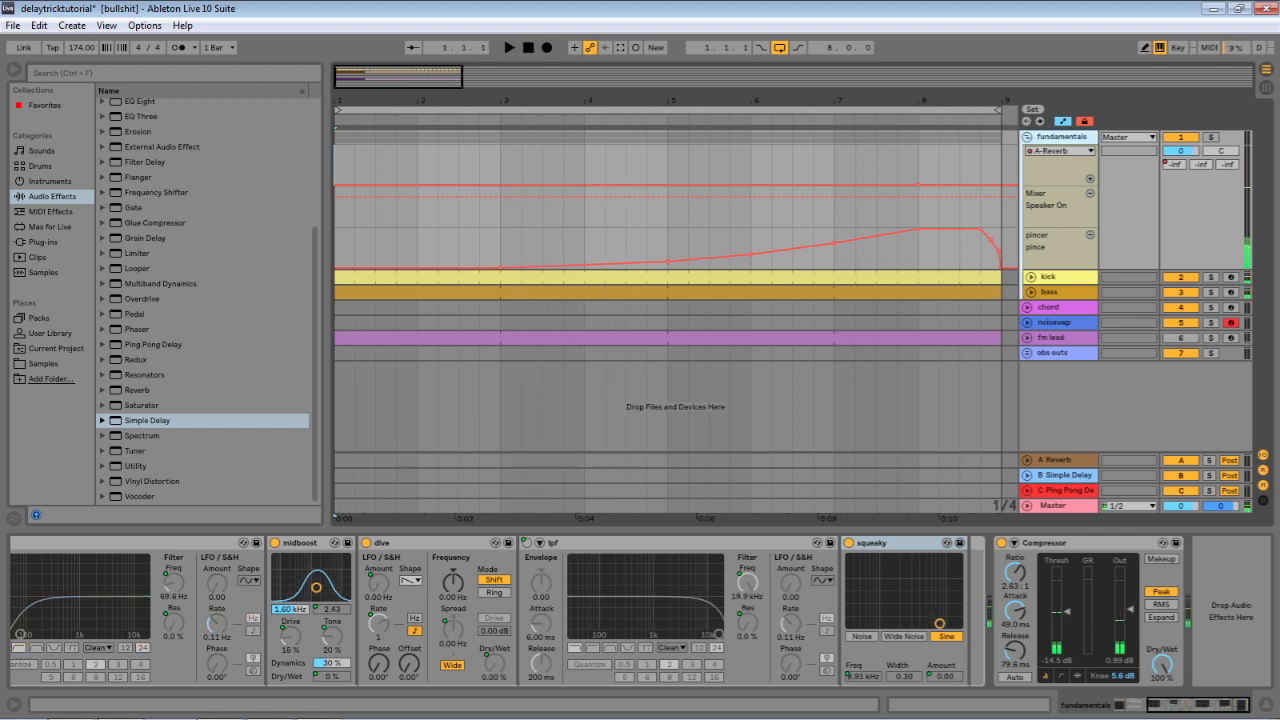
{"action": "left_click_drag", "start_coordinate": [1198, 705], "coordinate": [1164, 705]}
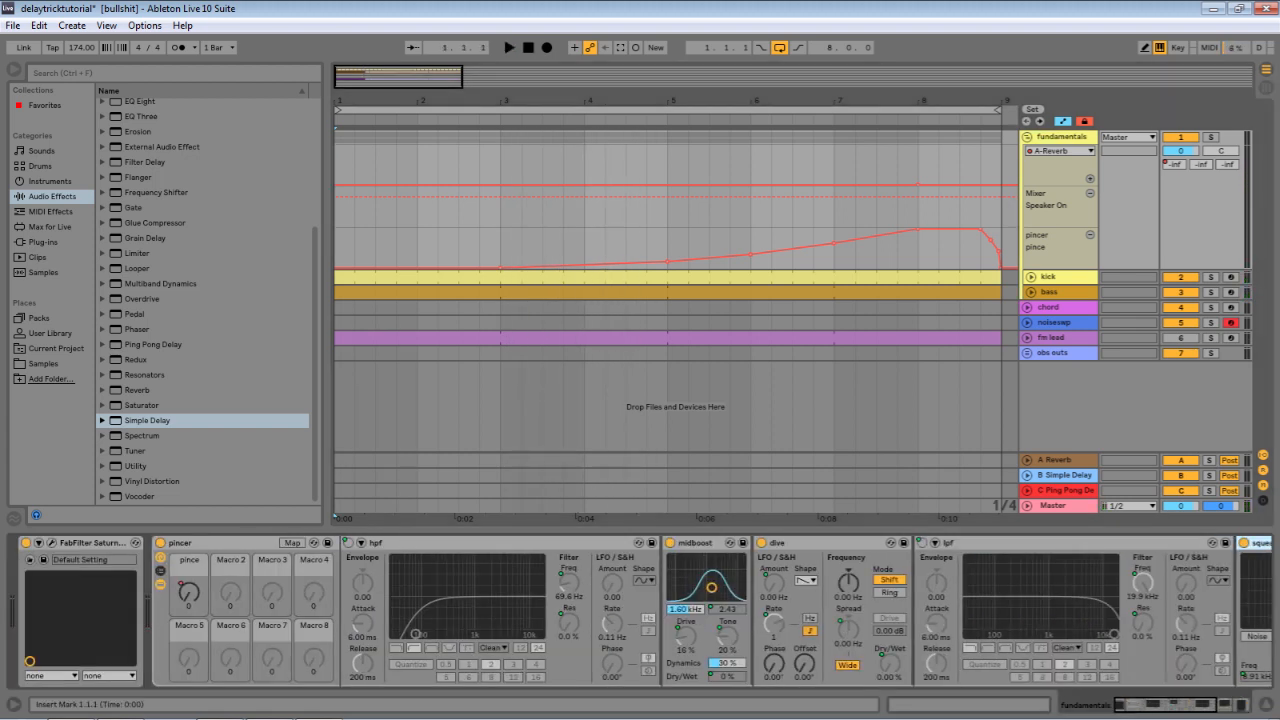
{"action": "left_click", "coordinate": [585, 240]}
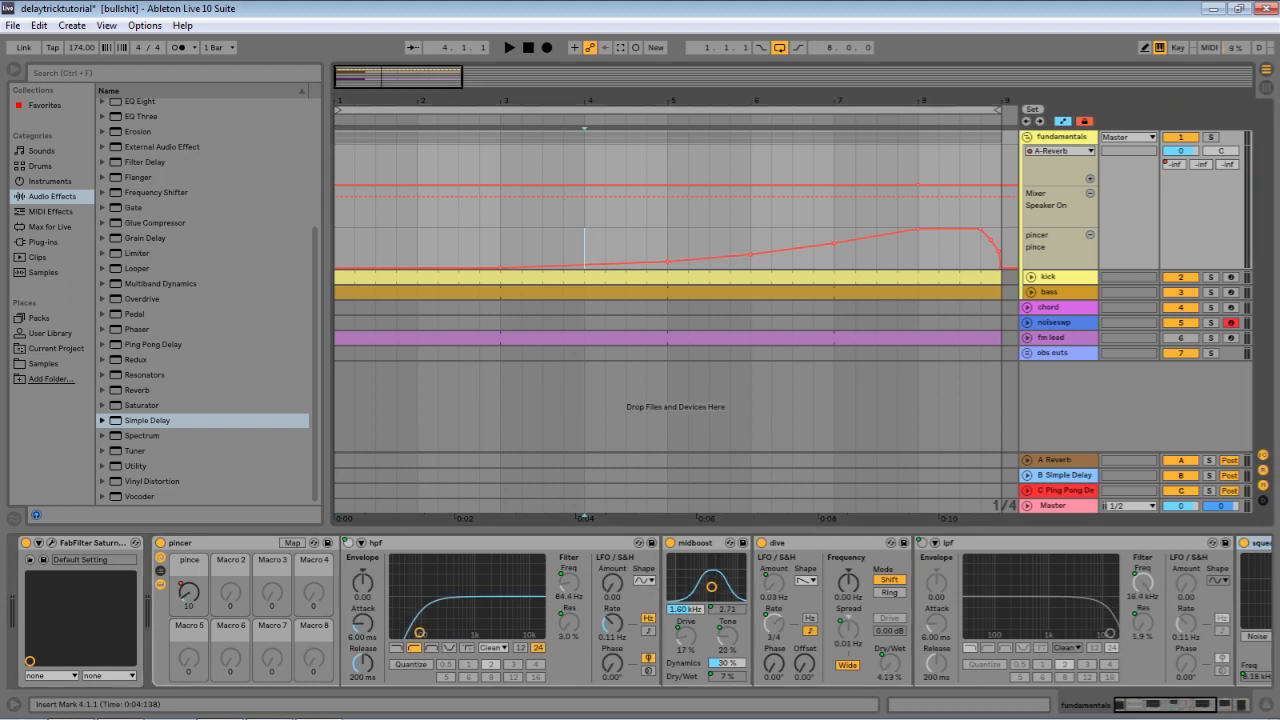
{"action": "key", "text": "space"}
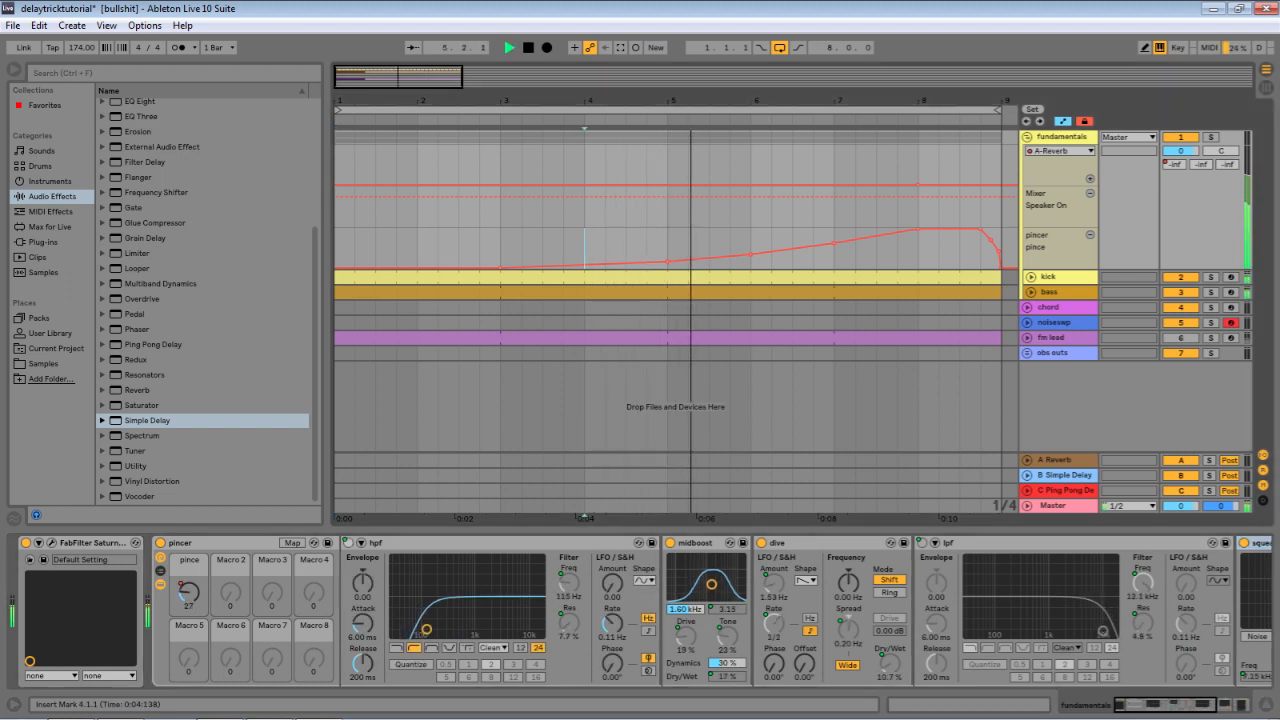
{"action": "left_click_drag", "start_coordinate": [734, 100], "coordinate": [734, 84]}
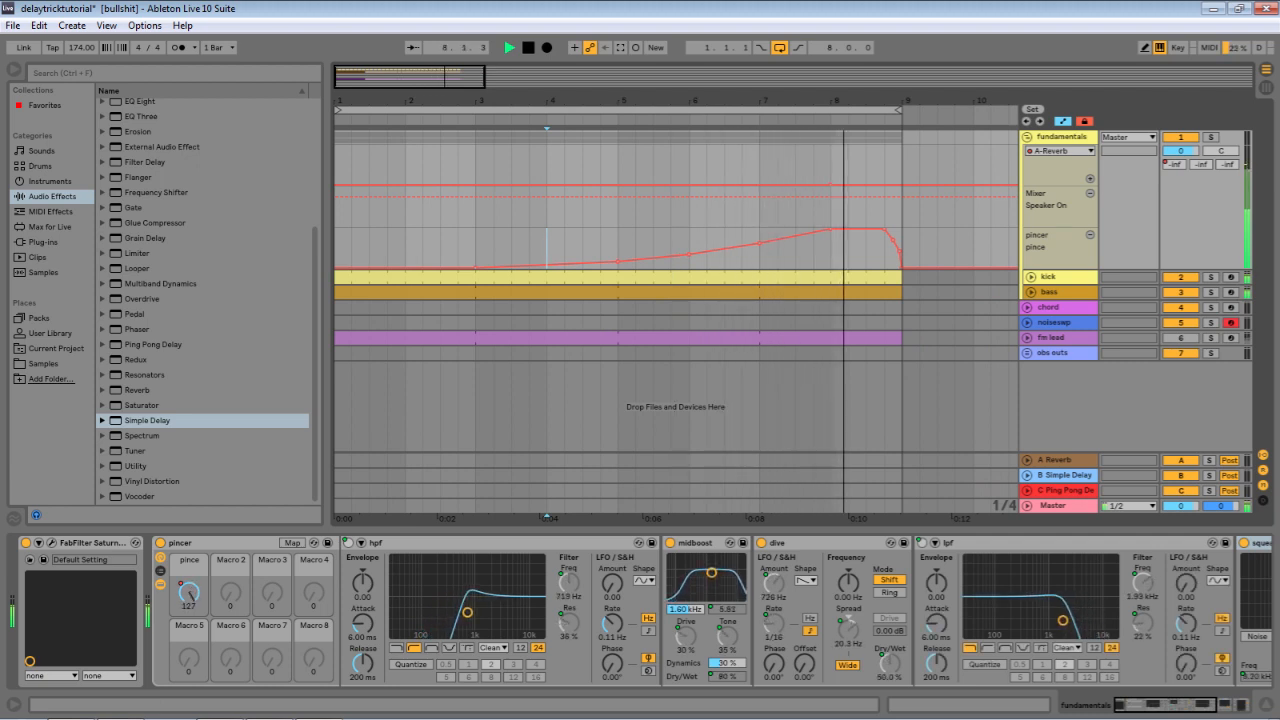
{"action": "key", "text": "space"}
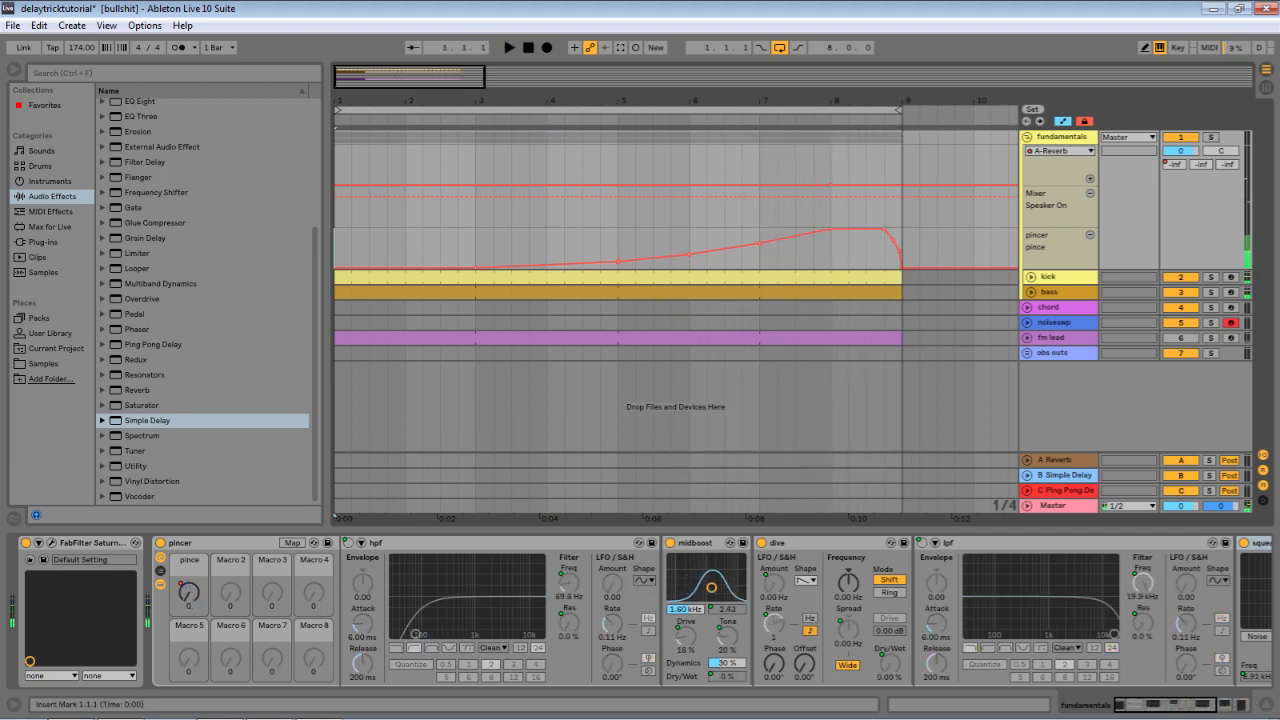
Add a Simple Delay between the squeaky device and the Compressor on the fundamentals group
{"action": "scroll", "coordinate": [640, 612], "scroll_direction": "right", "scroll_amount": 4}
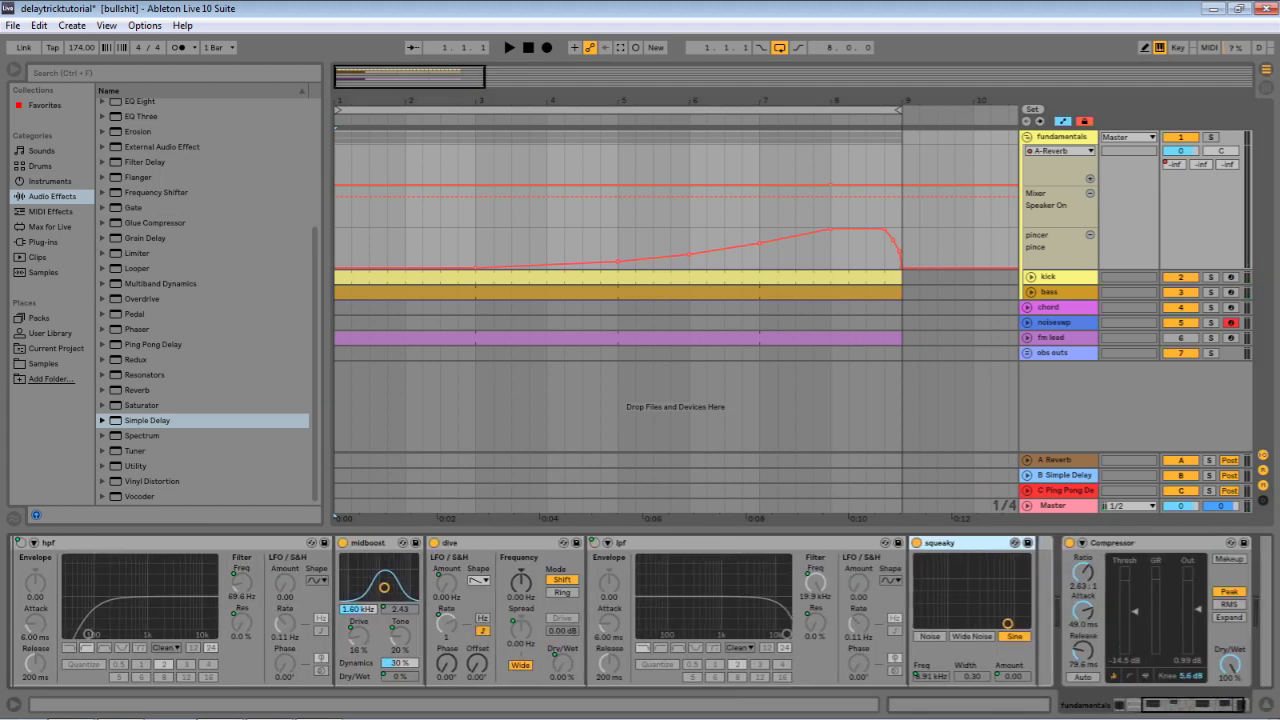
{"action": "left_click_drag", "start_coordinate": [147, 421], "coordinate": [1040, 612]}
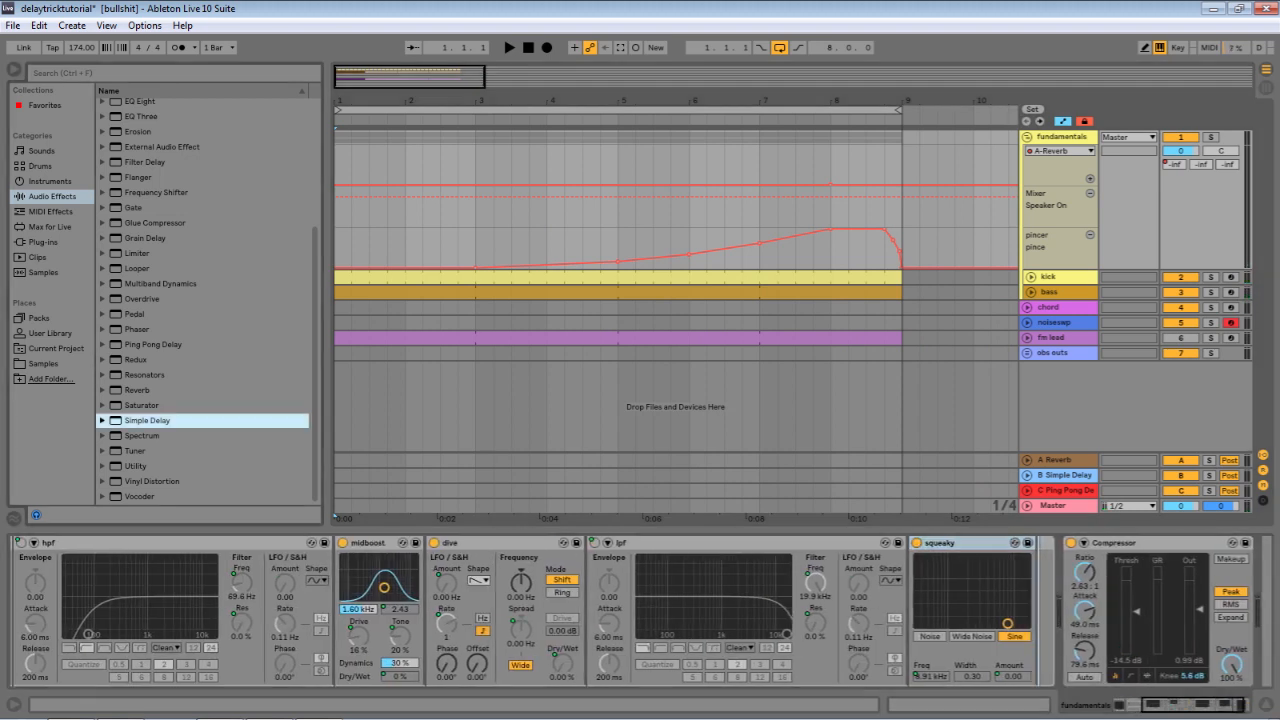
{"action": "key", "text": "Return"}
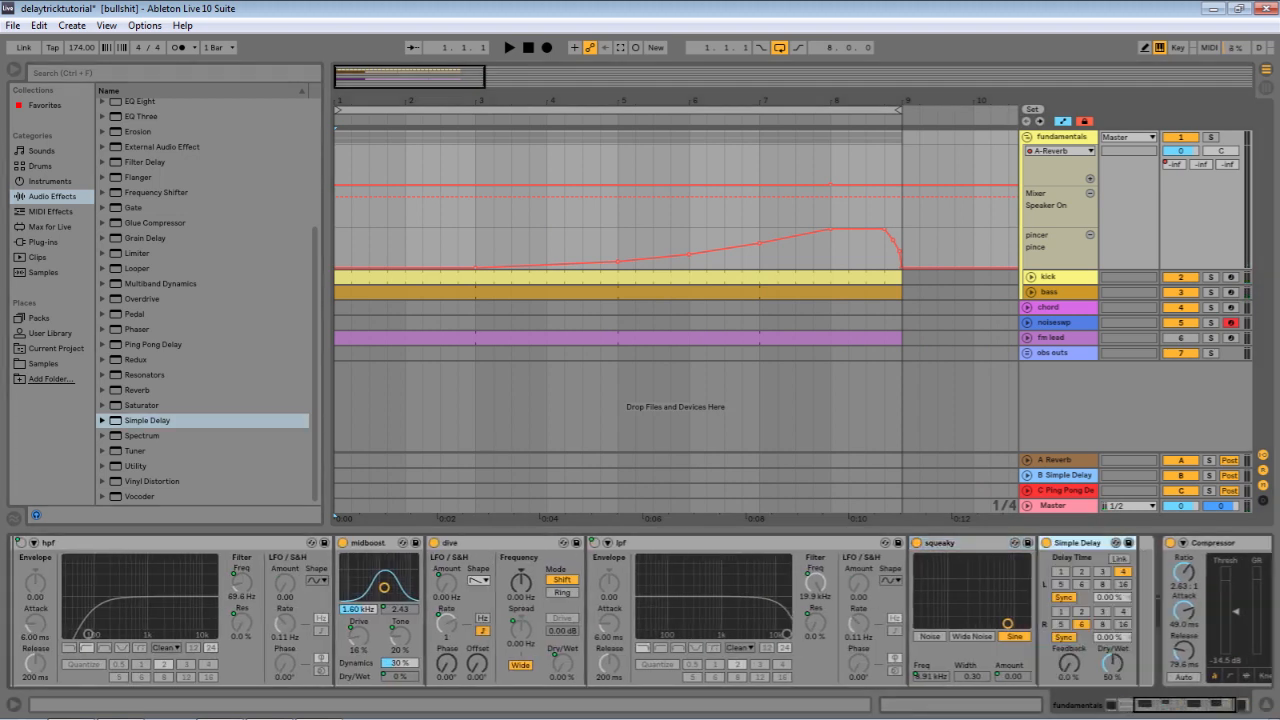
Link the Simple Delay's channels, change it from Sync to Time mode, and set Dry/Wet to 100%
{"action": "left_click", "coordinate": [1119, 559]}
{"action": "left_click", "coordinate": [1063, 597]}
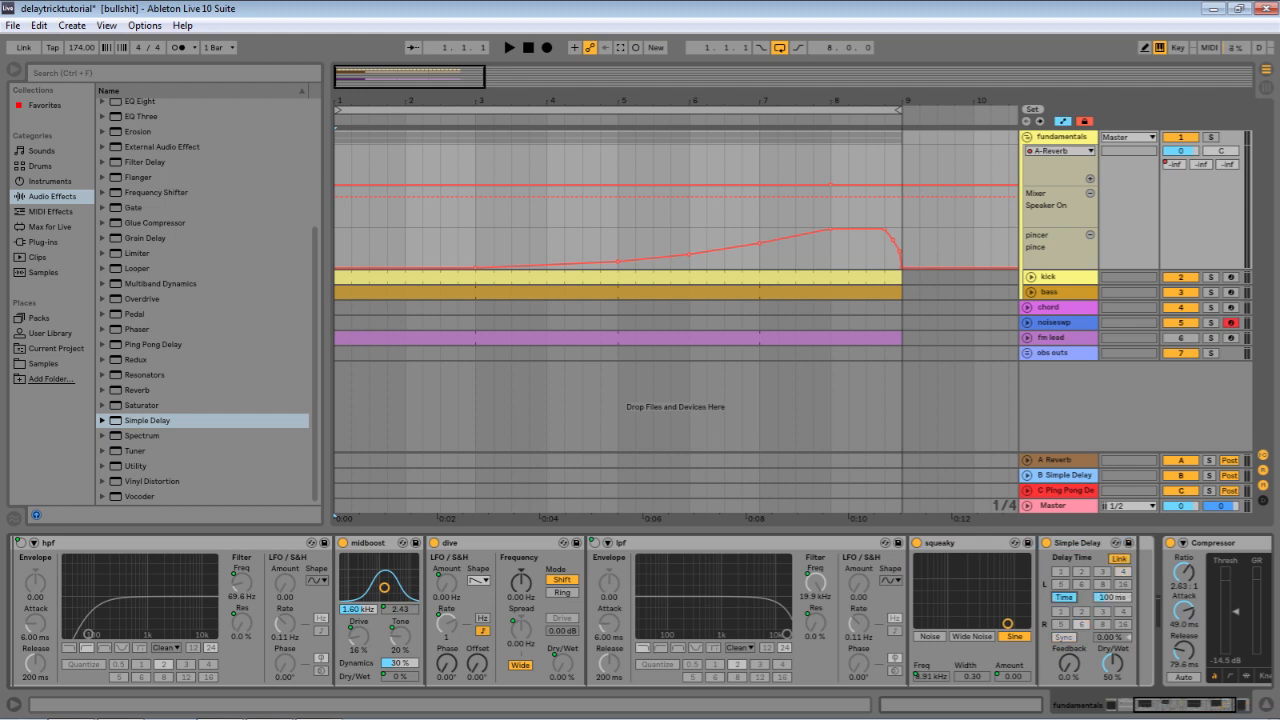
{"action": "left_click_drag", "start_coordinate": [1112, 664], "coordinate": [1112, 584]}
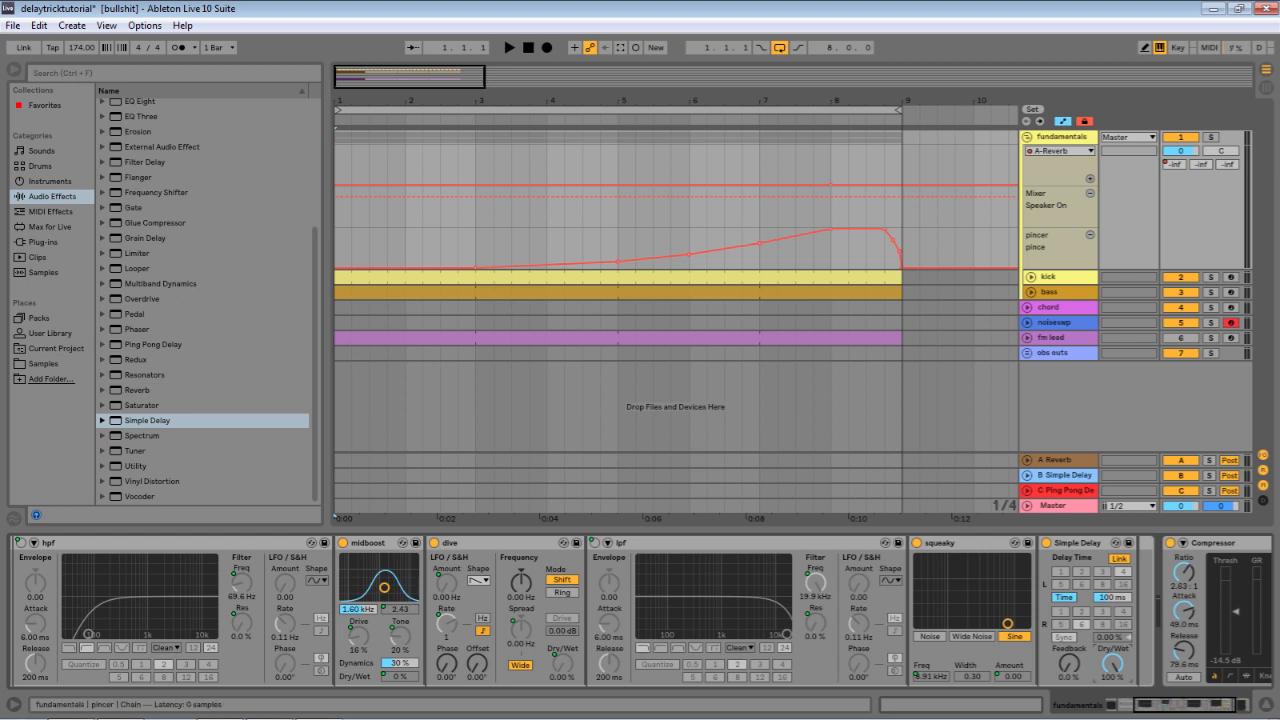
Check the note in the kick clip and copy the D1 frequency, 36.71 Hz, from the browser's note frequency table
{"action": "mouse_move", "coordinate": [120, 717]}
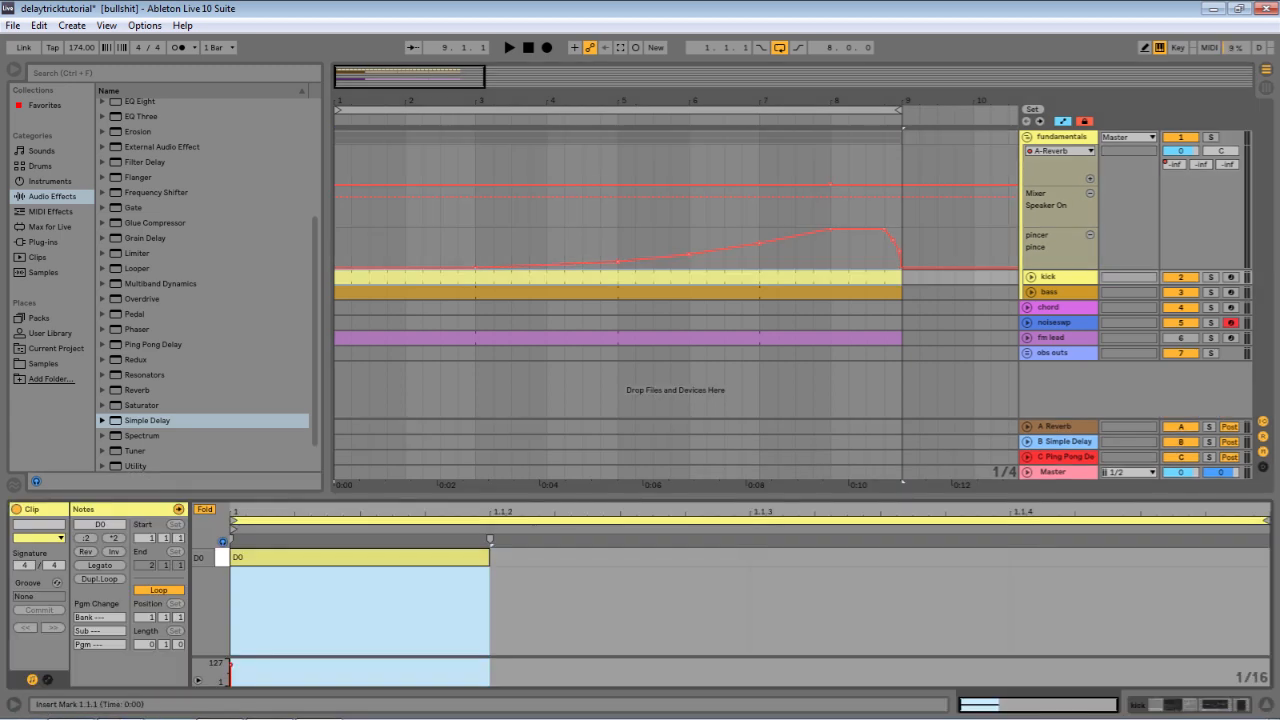
{"action": "left_click", "coordinate": [360, 557]}
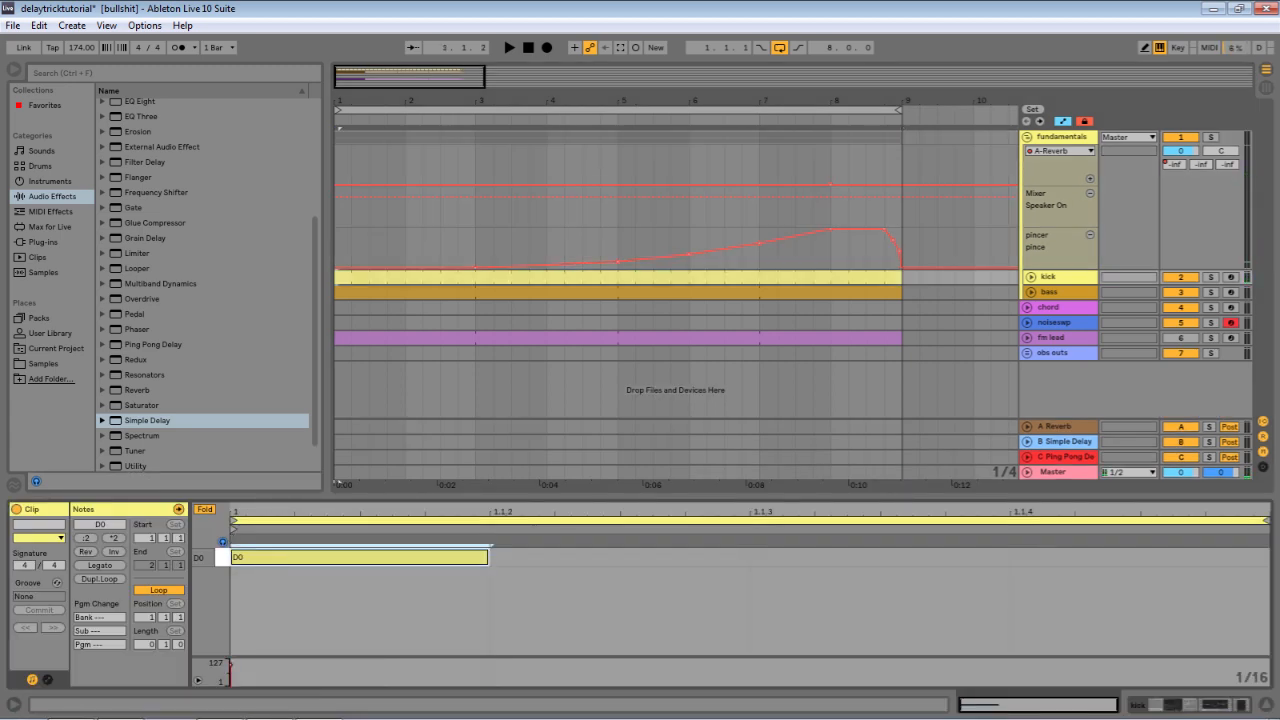
{"action": "left_click", "coordinate": [70, 705]}
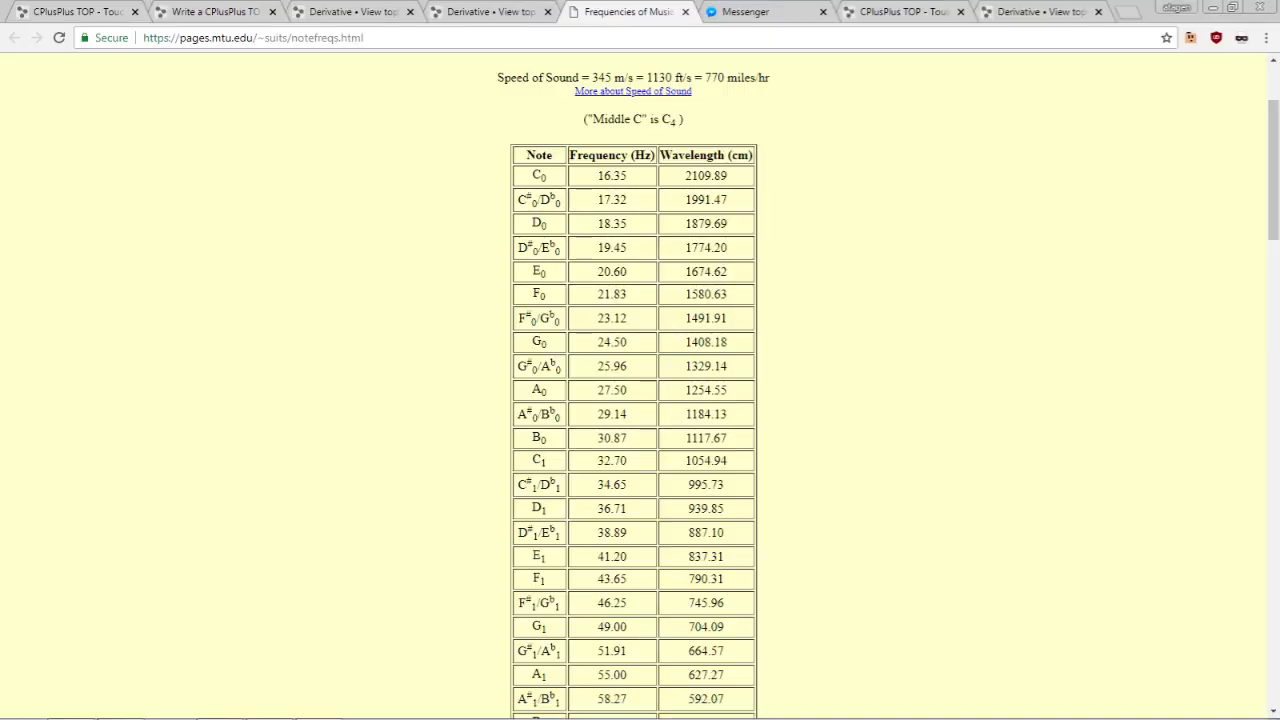
{"action": "triple_click", "coordinate": [633, 120]}
{"action": "left_click", "coordinate": [633, 119]}
{"action": "double_click", "coordinate": [612, 509]}
{"action": "right_click", "coordinate": [616, 509]}
{"action": "left_click", "coordinate": [650, 522]}
Calculate 1/36.71 in a new browser tab and highlight the significant digits of the result
{"action": "mouse_move", "coordinate": [319, 716]}
{"action": "key", "text": "ctrl+t"}
{"action": "type", "text": "1/"}
{"action": "key", "text": "ctrl+v"}
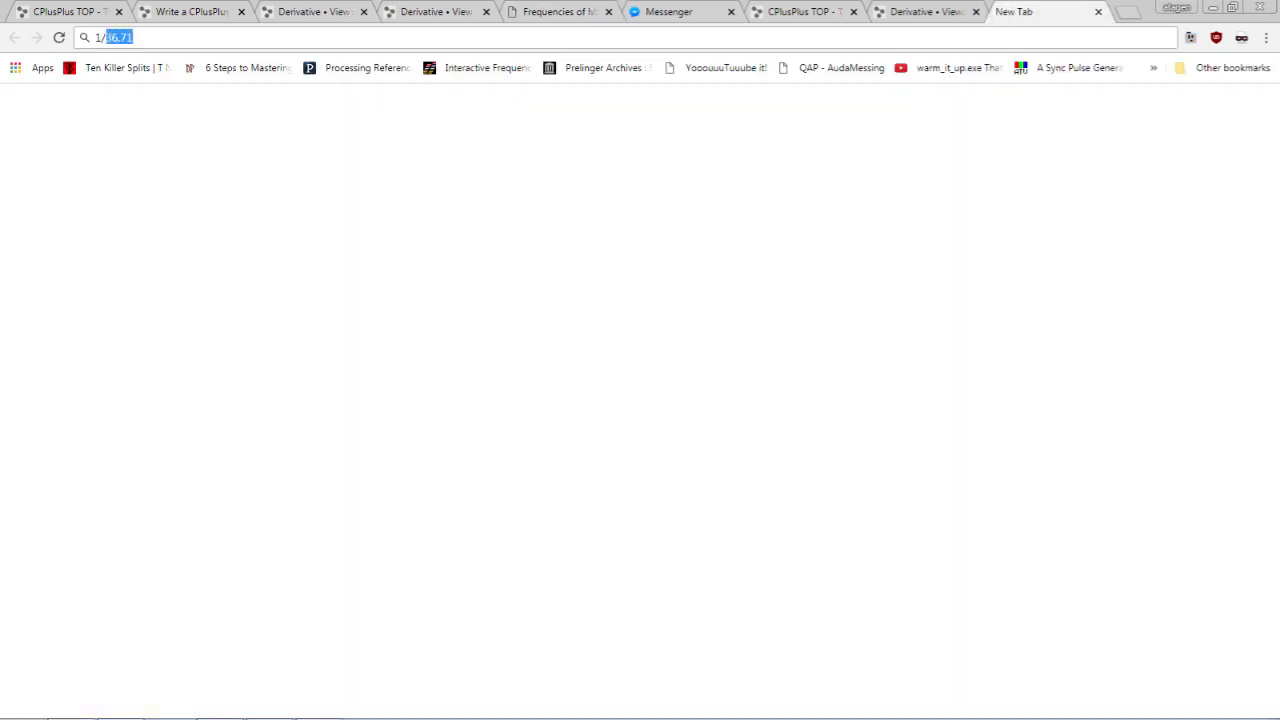
{"action": "key", "text": "Down"}
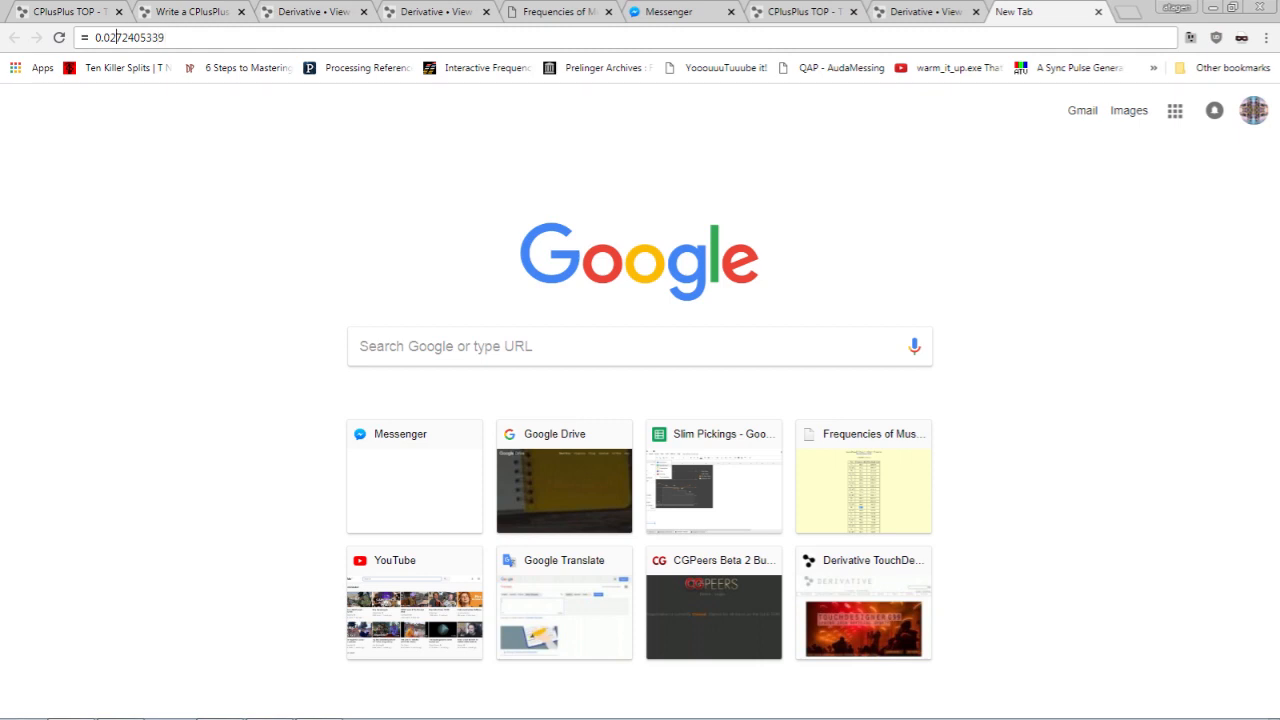
{"action": "left_click_drag", "start_coordinate": [110, 37], "coordinate": [134, 37]}
Back in Ableton Live, set the fundamentals group's Simple Delay time to 27.24 ms and play the loop
{"action": "left_click", "coordinate": [320, 700]}
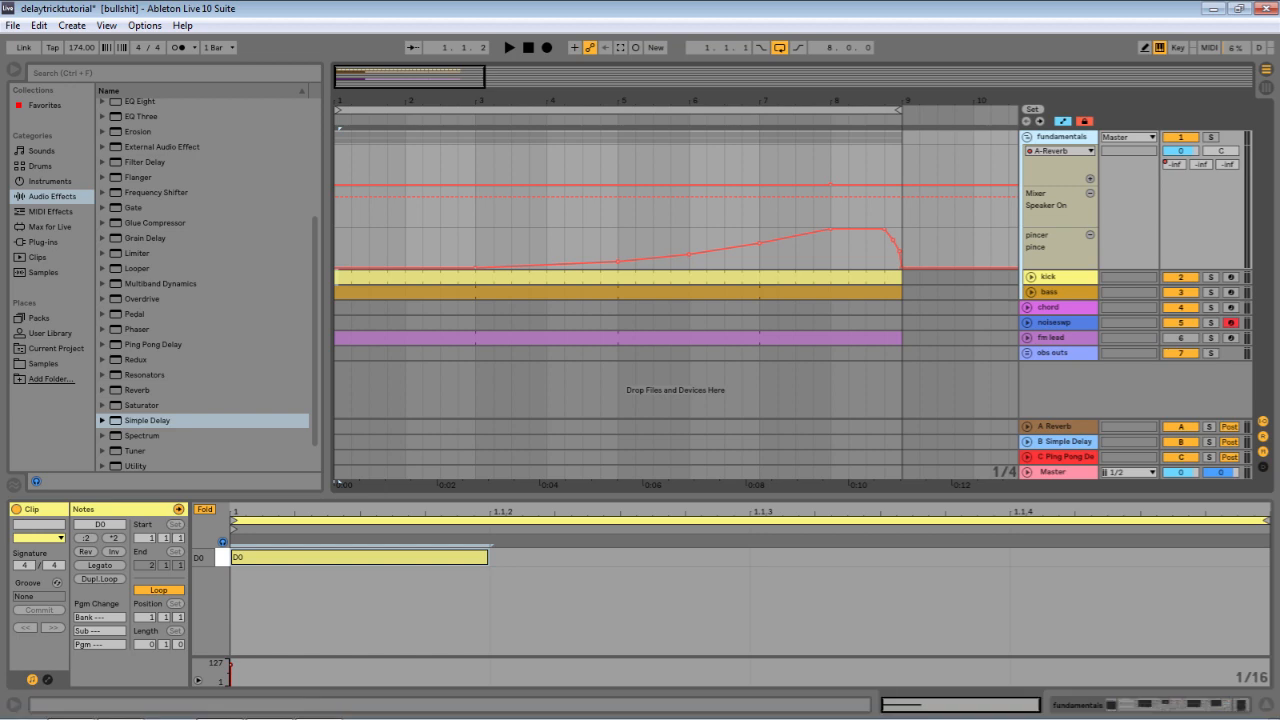
{"action": "key", "text": "shift+Tab"}
{"action": "left_click", "coordinate": [1112, 597]}
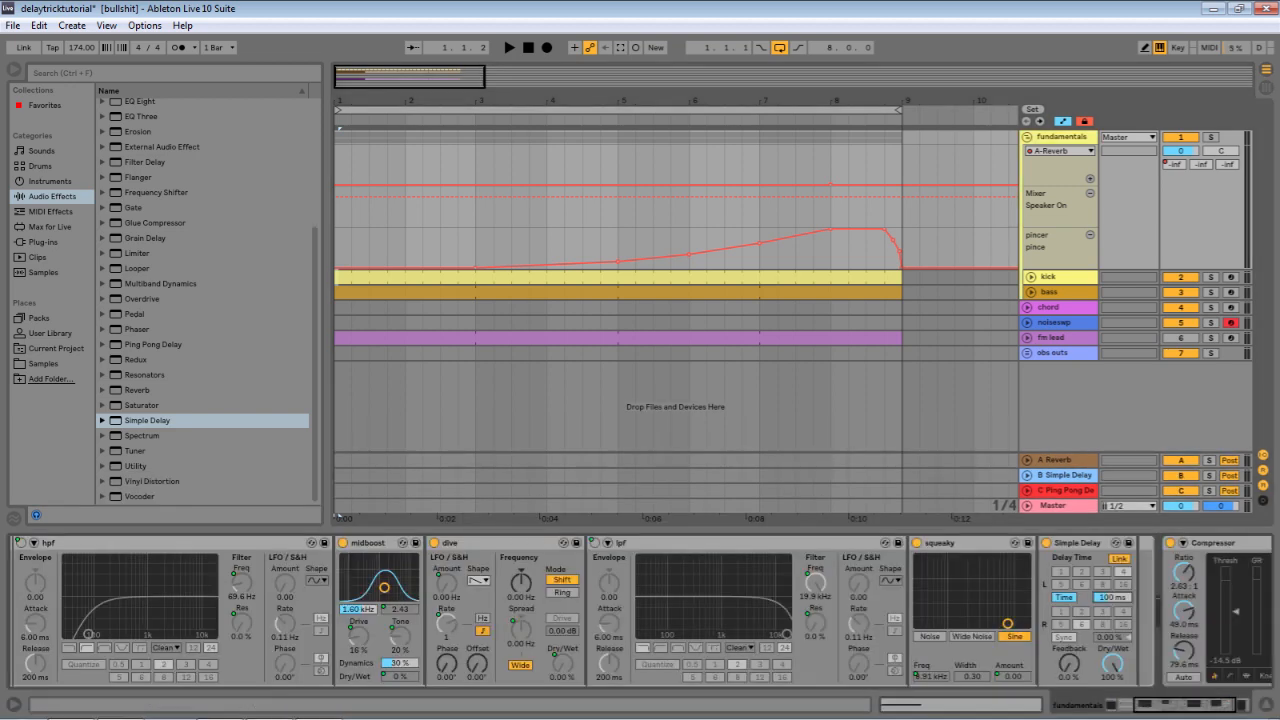
{"action": "type", "text": "27.24"}
{"action": "key", "text": "Return"}
{"action": "key", "text": "space"}
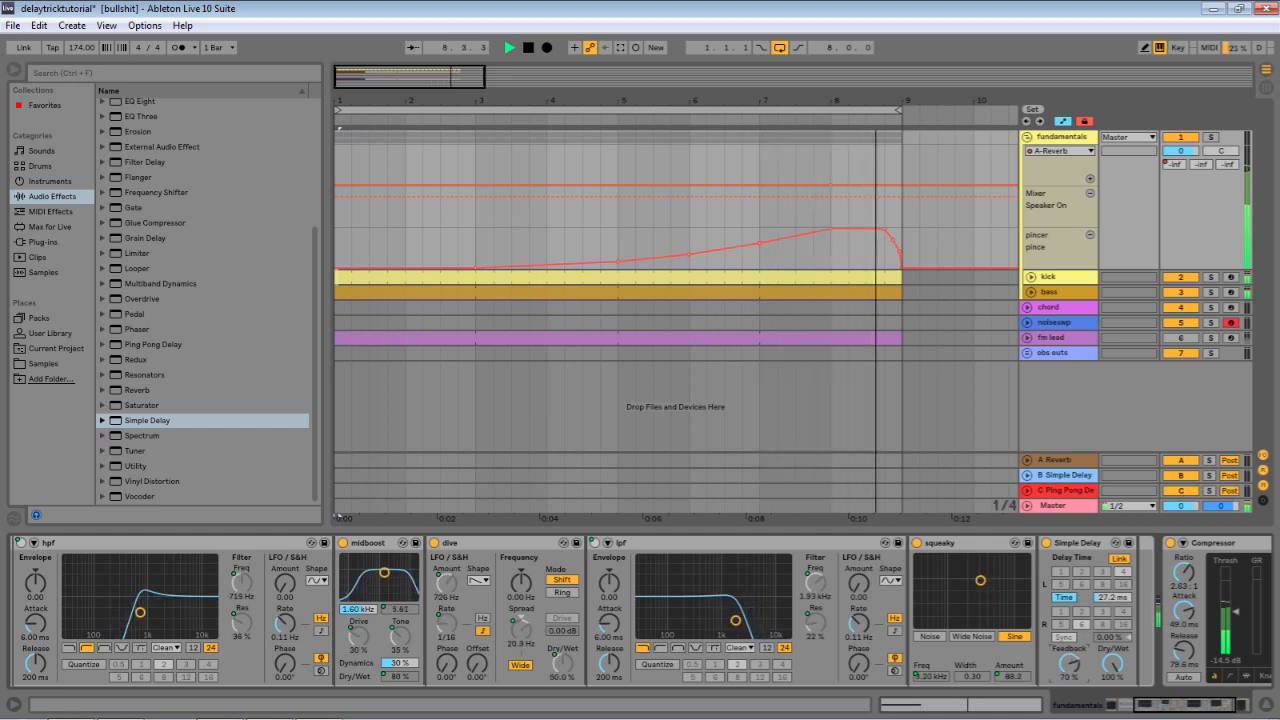
{"action": "key", "text": "space"}
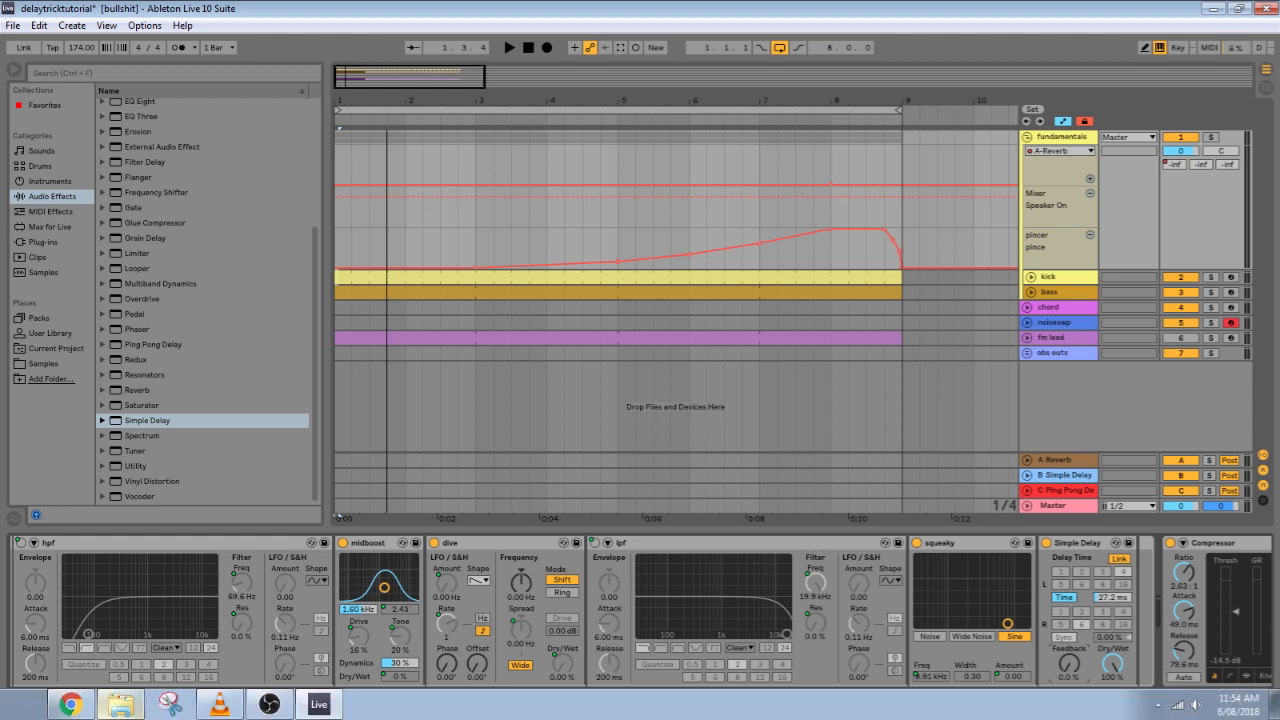
Switch to the browser, close the calculation tab and search for "strong karplus" in a new one
{"action": "left_click", "coordinate": [70, 704]}
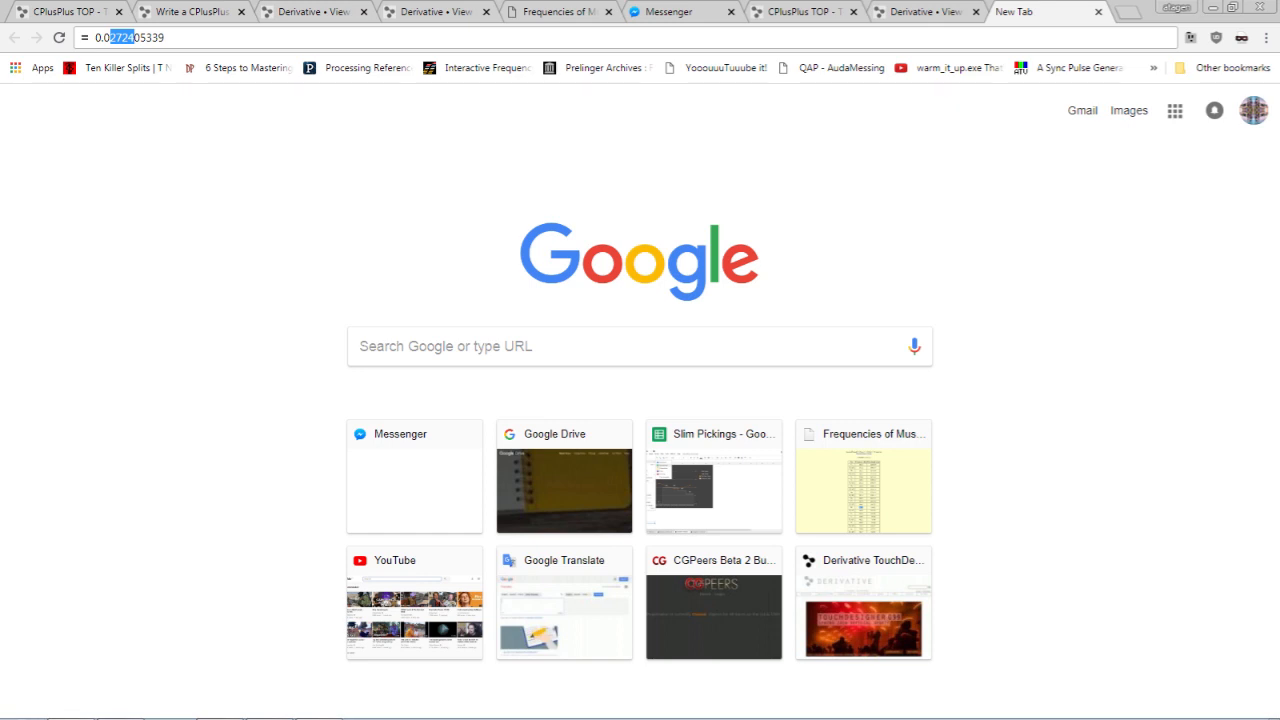
{"action": "left_click", "coordinate": [150, 38]}
{"action": "key", "text": "ctrl+w"}
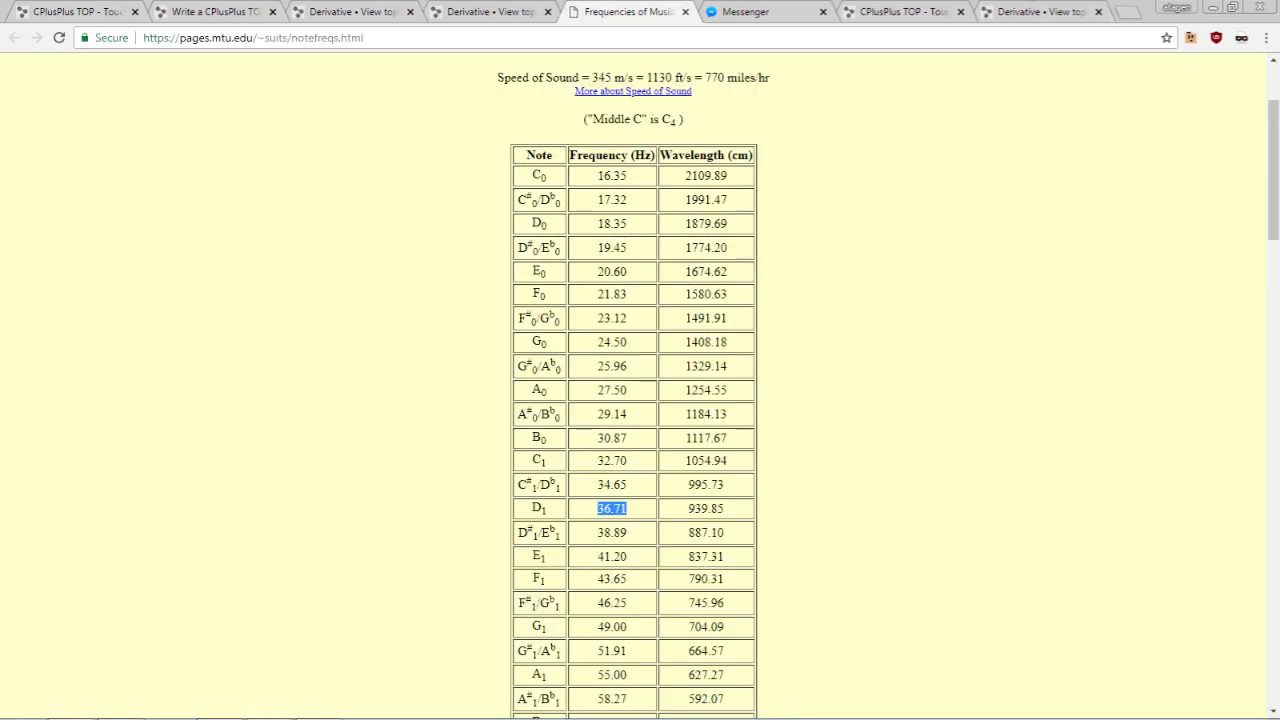
{"action": "key", "text": "ctrl+t"}
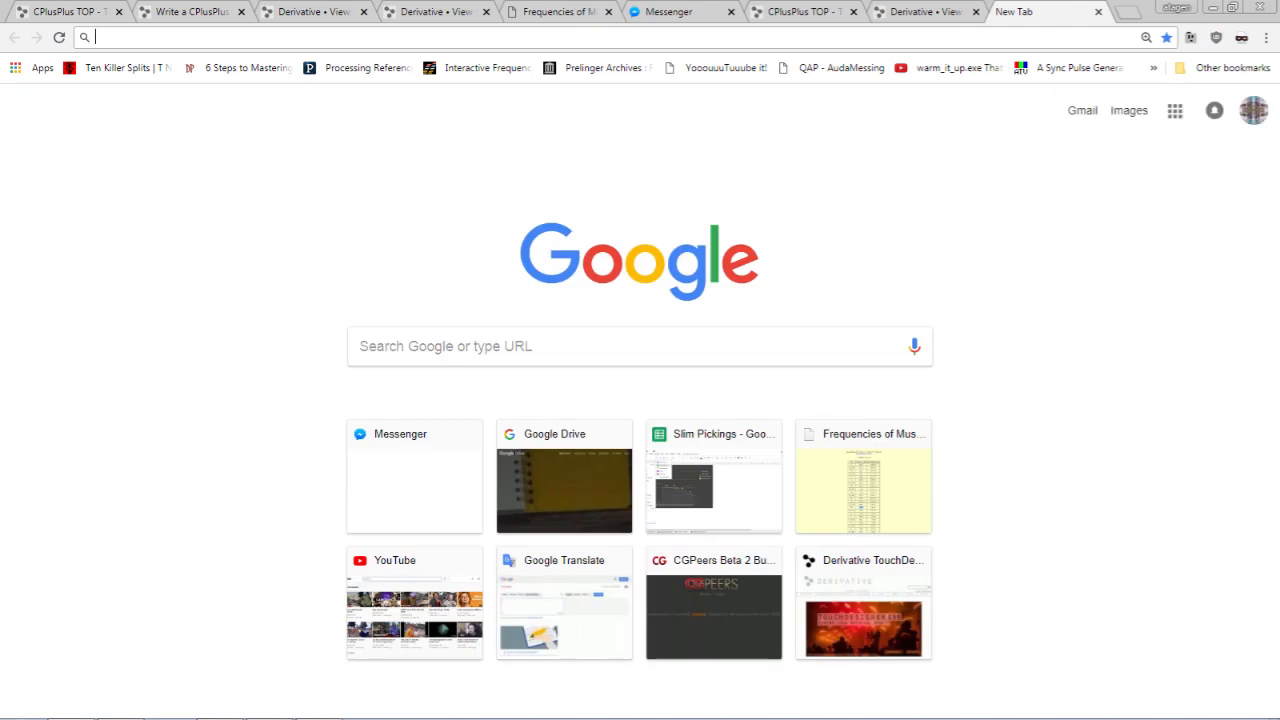
{"action": "type", "text": "strong karplus"}
{"action": "key", "text": "Return"}
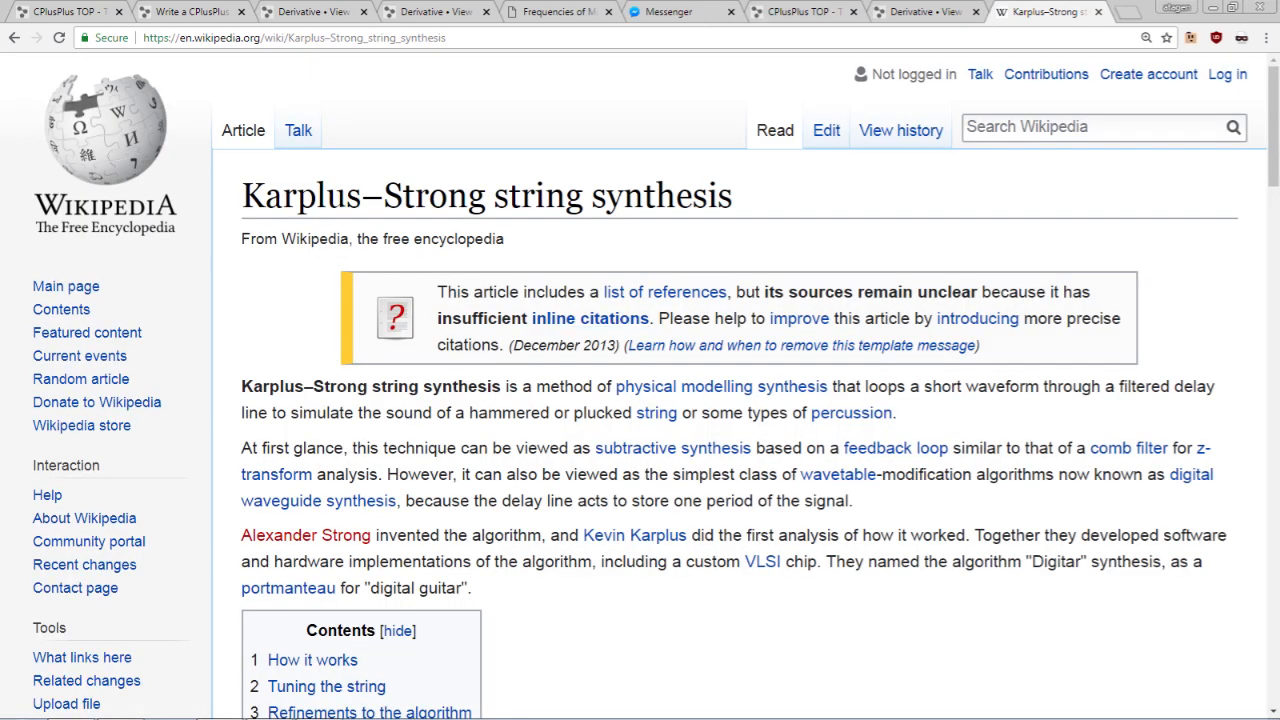
Examine the Karplus–Strong article's introduction on how the technique uses a delay line
{"action": "left_click_drag", "start_coordinate": [552, 474], "coordinate": [488, 501]}
{"action": "left_click", "coordinate": [876, 506]}
{"action": "left_click", "coordinate": [488, 501]}
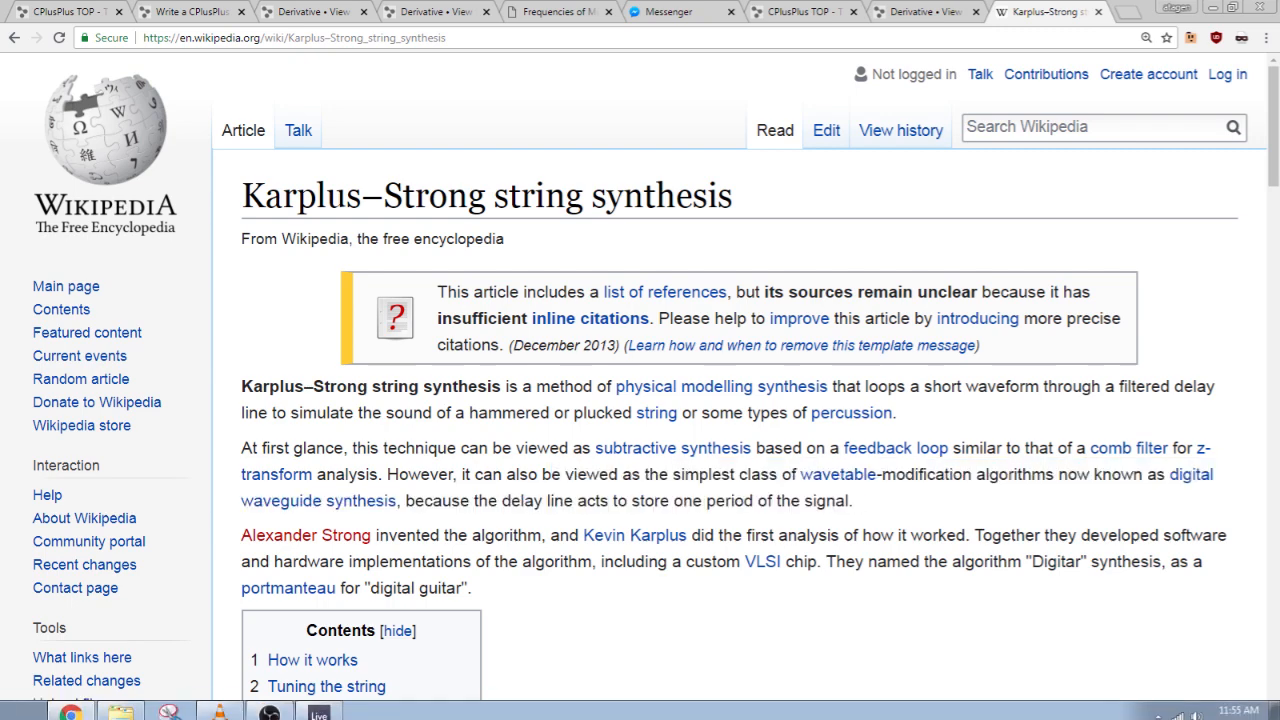
Switch to Ableton Live and add a Simple Delay after the Operator on the noiseswp track
{"action": "left_click", "coordinate": [318, 705]}
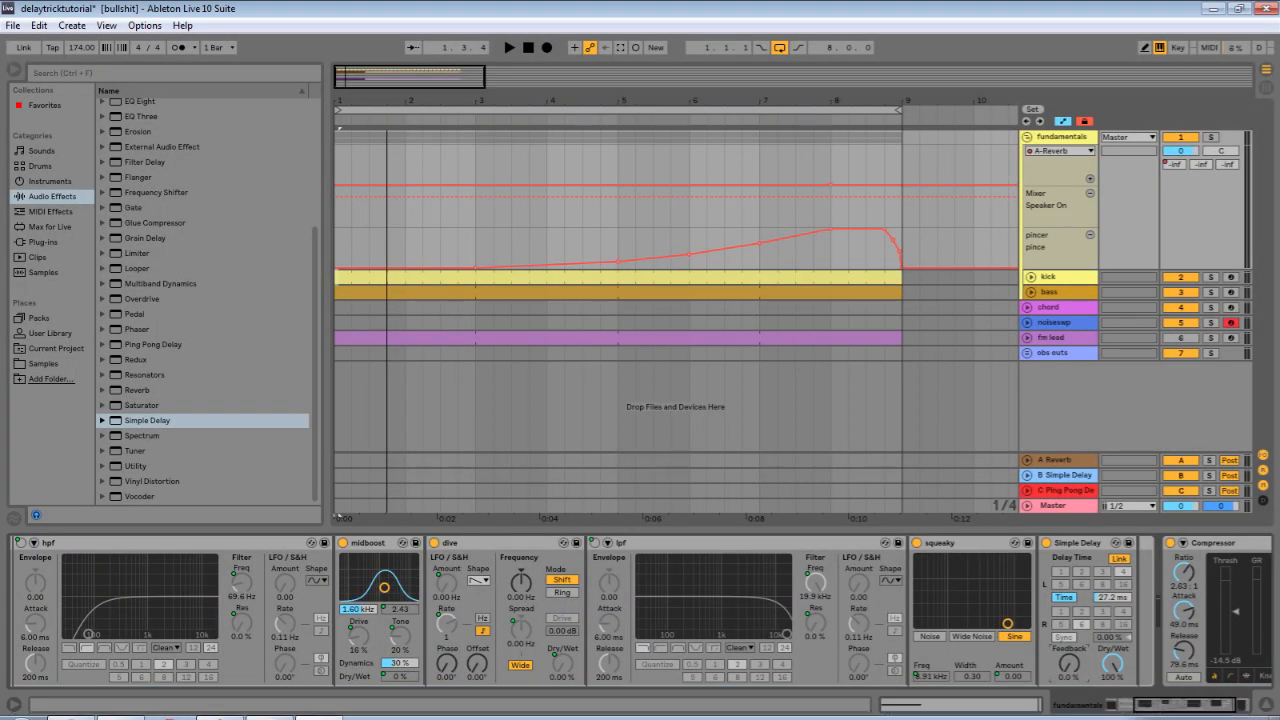
{"action": "left_click", "coordinate": [1056, 323]}
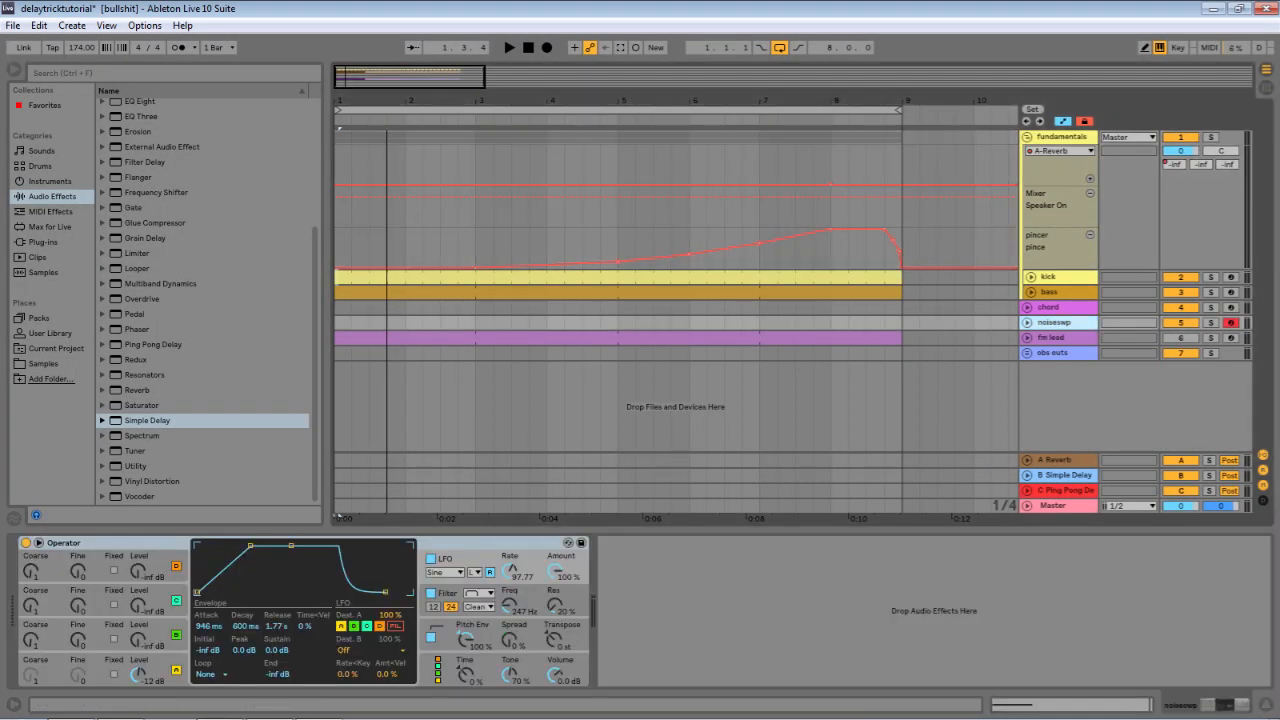
{"action": "double_click", "coordinate": [147, 421]}
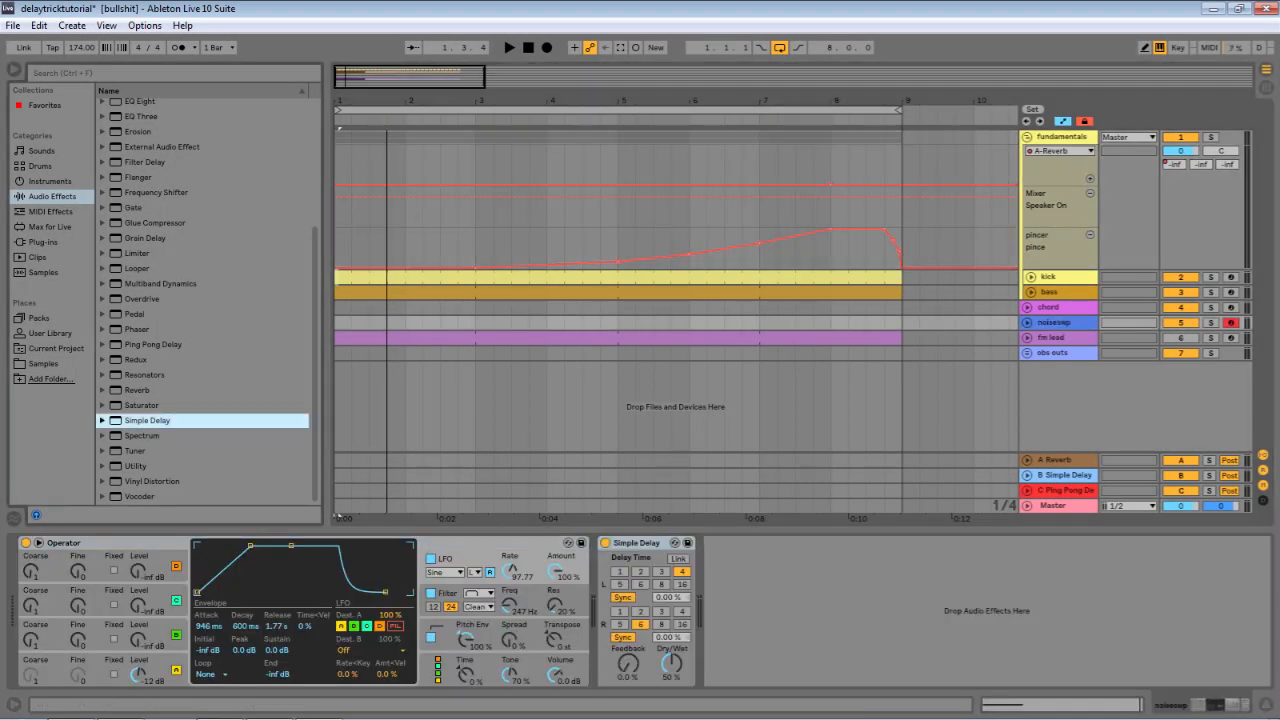
Play the loop while lowering the fundamentals group's Simple Delay time to 1.00 ms, and set its Feedback to 0%
{"action": "left_click", "coordinate": [1062, 137]}
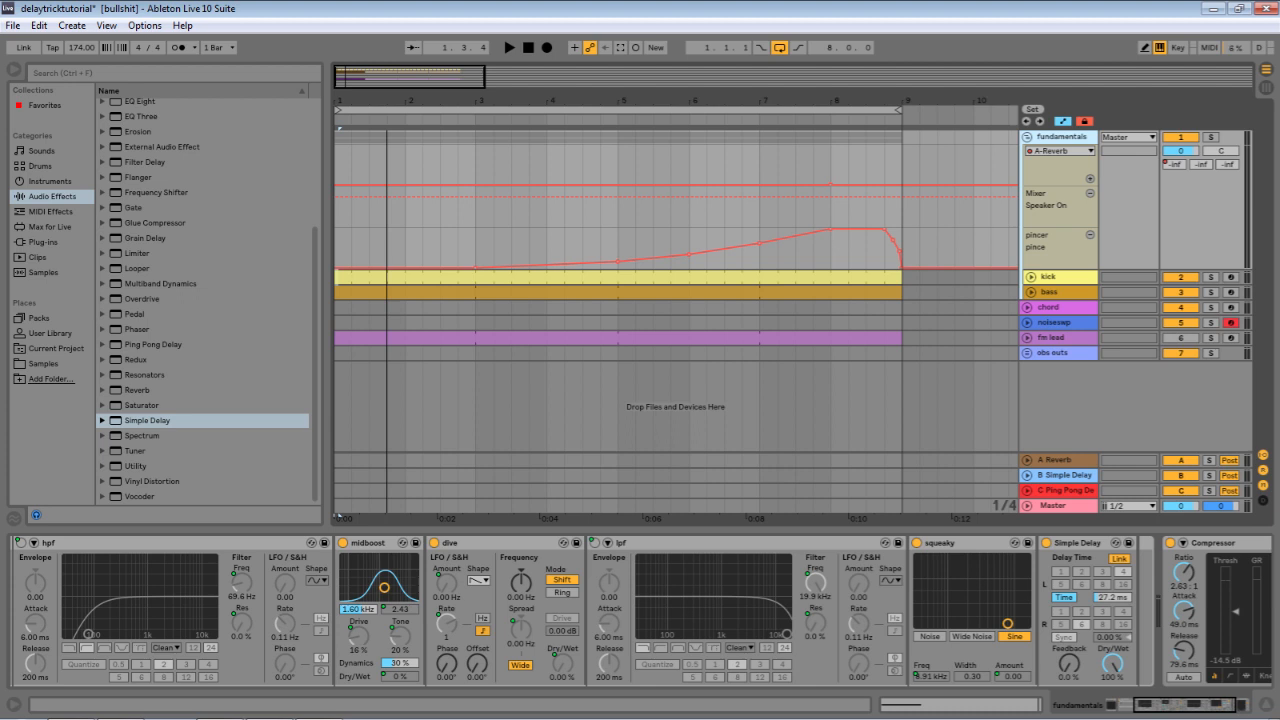
{"action": "key", "text": "space"}
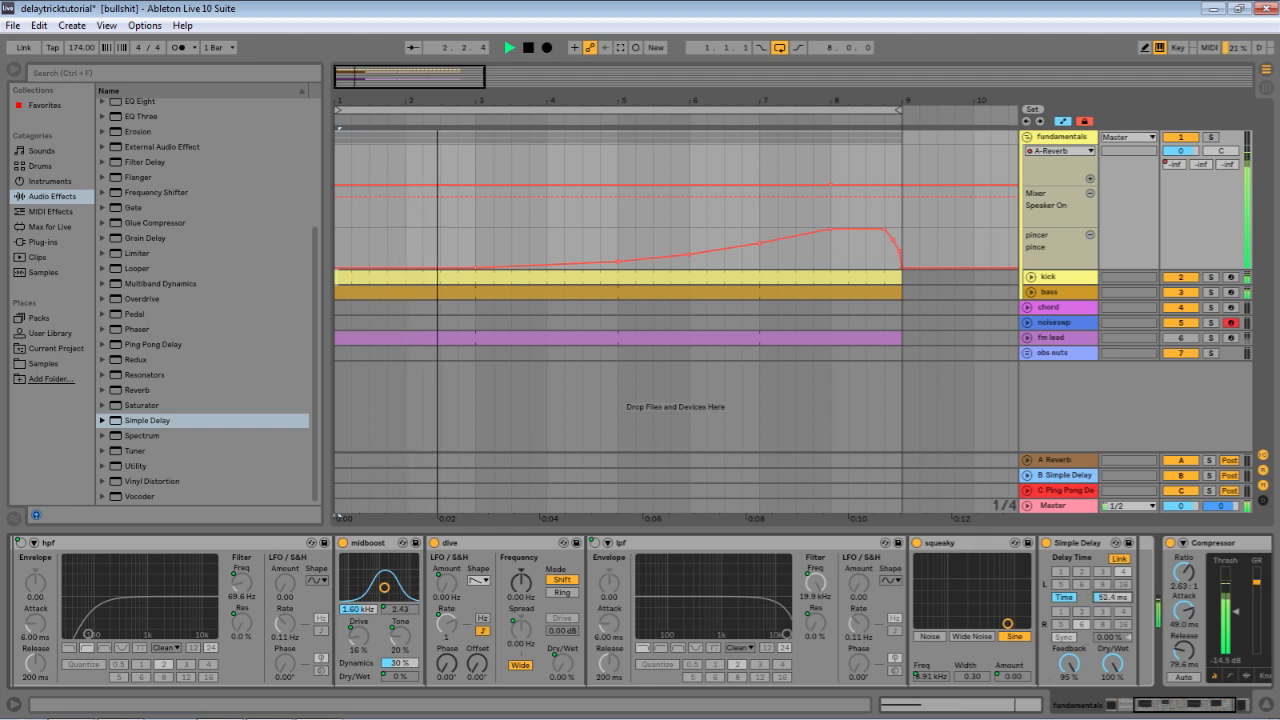
{"action": "key", "text": "space"}
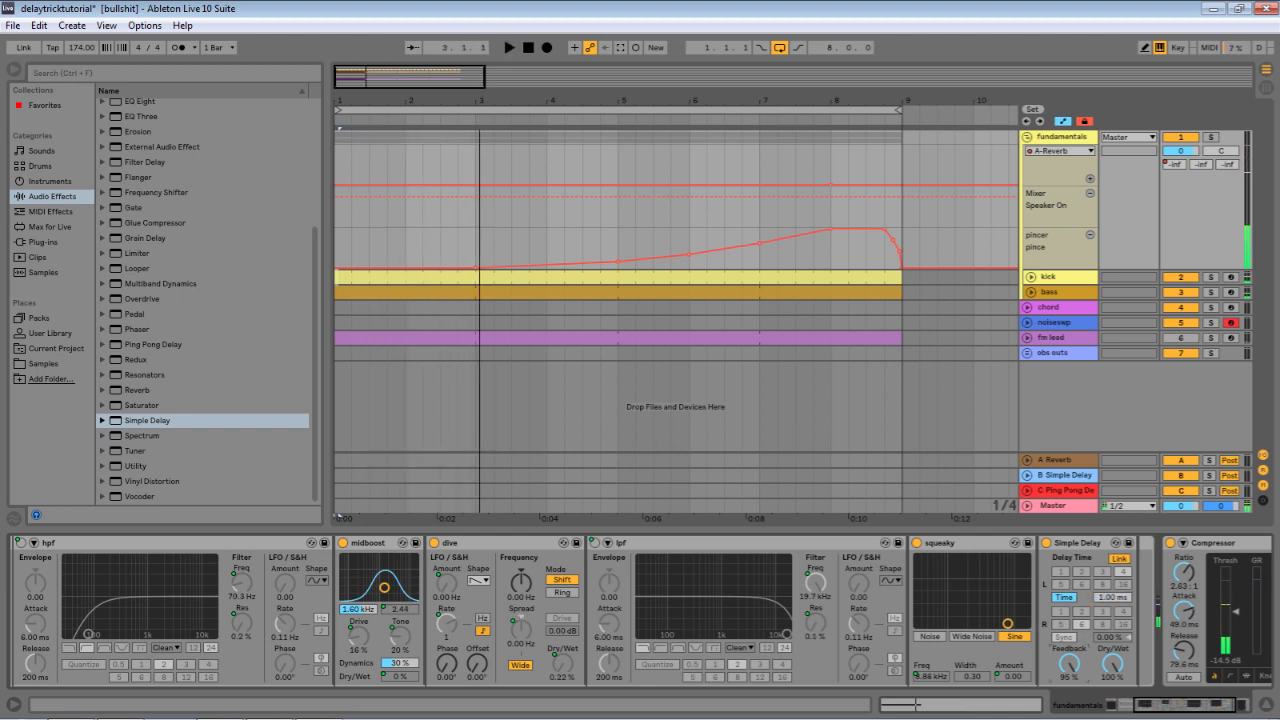
{"action": "left_click_drag", "start_coordinate": [1069, 663], "coordinate": [1069, 716]}
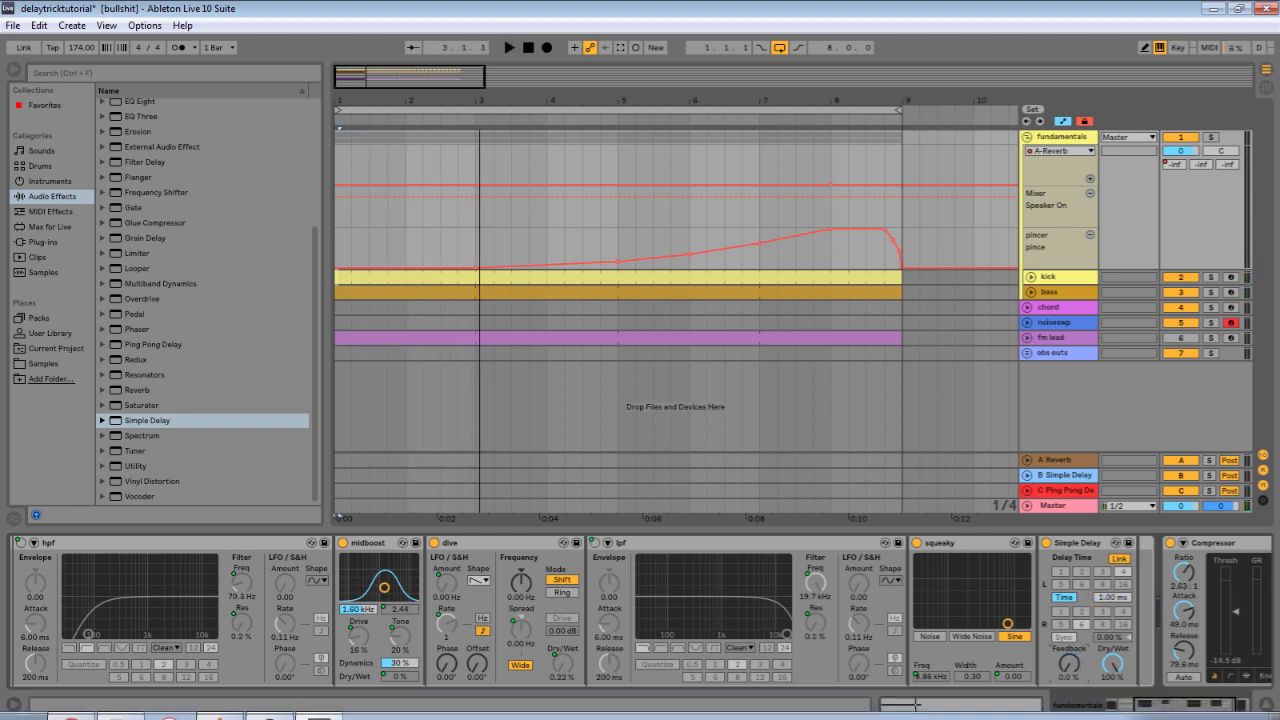
Show the noiseswp track's devices, then switch to the browser and examine the "How it works" diagram in the Karplus–Strong article
{"action": "left_click", "coordinate": [1055, 323]}
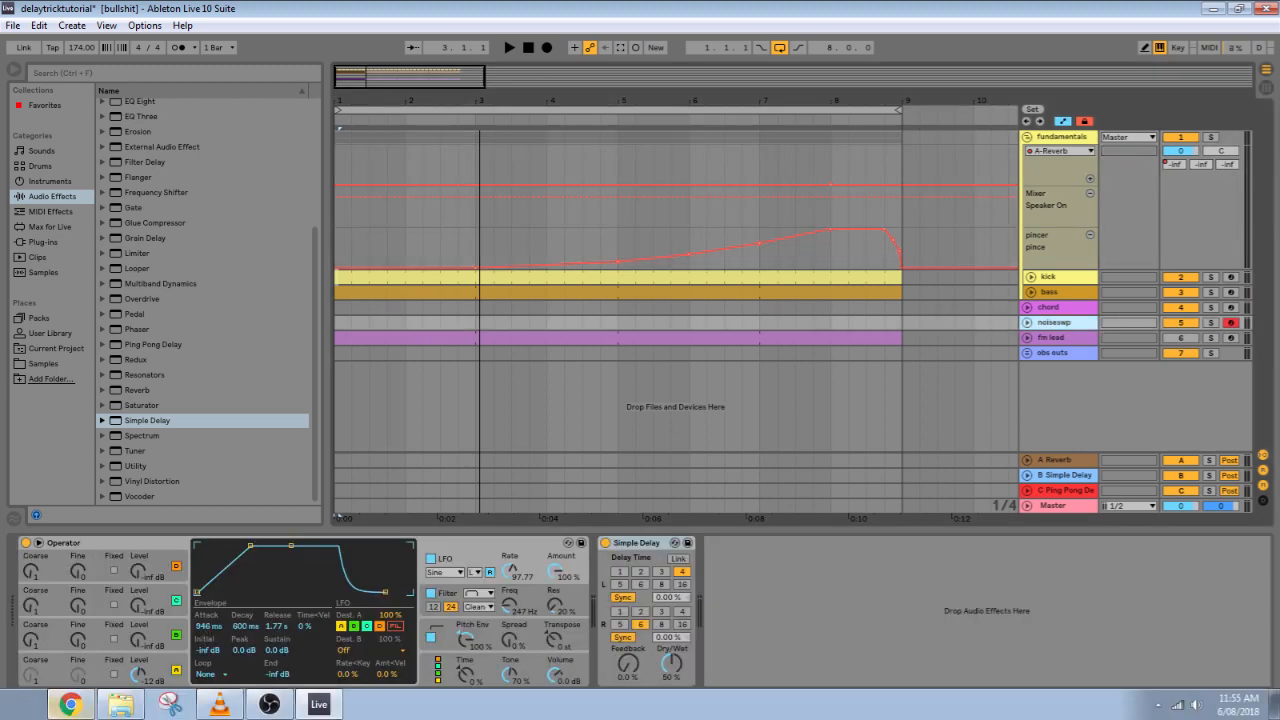
{"action": "left_click", "coordinate": [71, 706]}
{"action": "scroll", "coordinate": [1022, 712], "scroll_direction": "down", "scroll_amount": 2}
{"action": "scroll", "coordinate": [1022, 712], "scroll_direction": "down", "scroll_amount": 5}
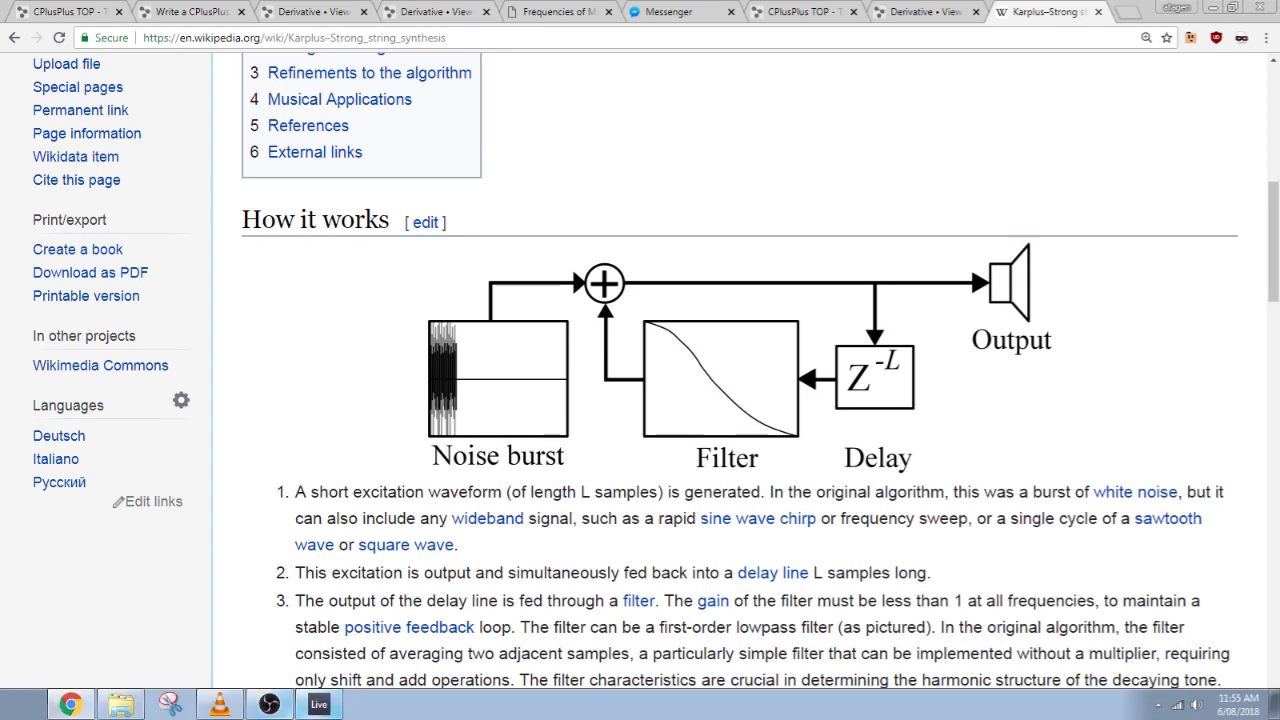
Switch to Ableton Live and set the noiseswp track's Simple Delay to 100% wet, linked channels, and an unsynced delay time of 27.2 ms
{"action": "left_click", "coordinate": [318, 704]}
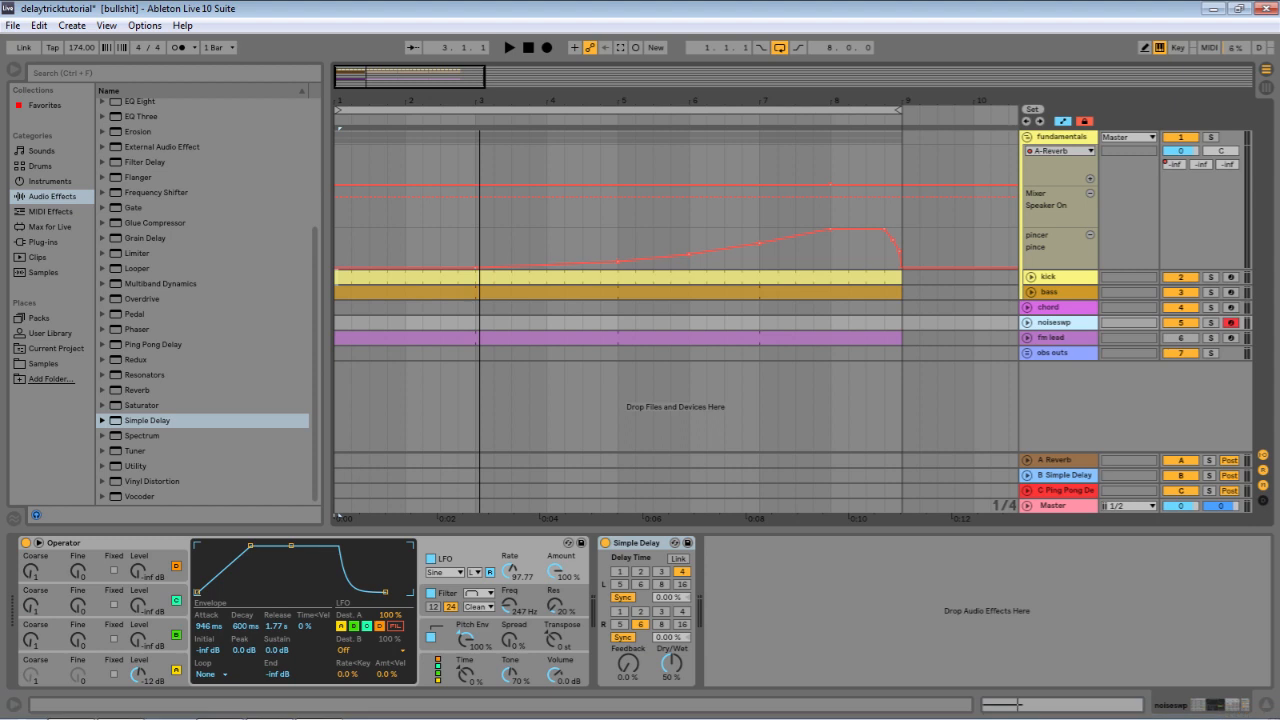
{"action": "left_click_drag", "start_coordinate": [671, 664], "coordinate": [671, 600]}
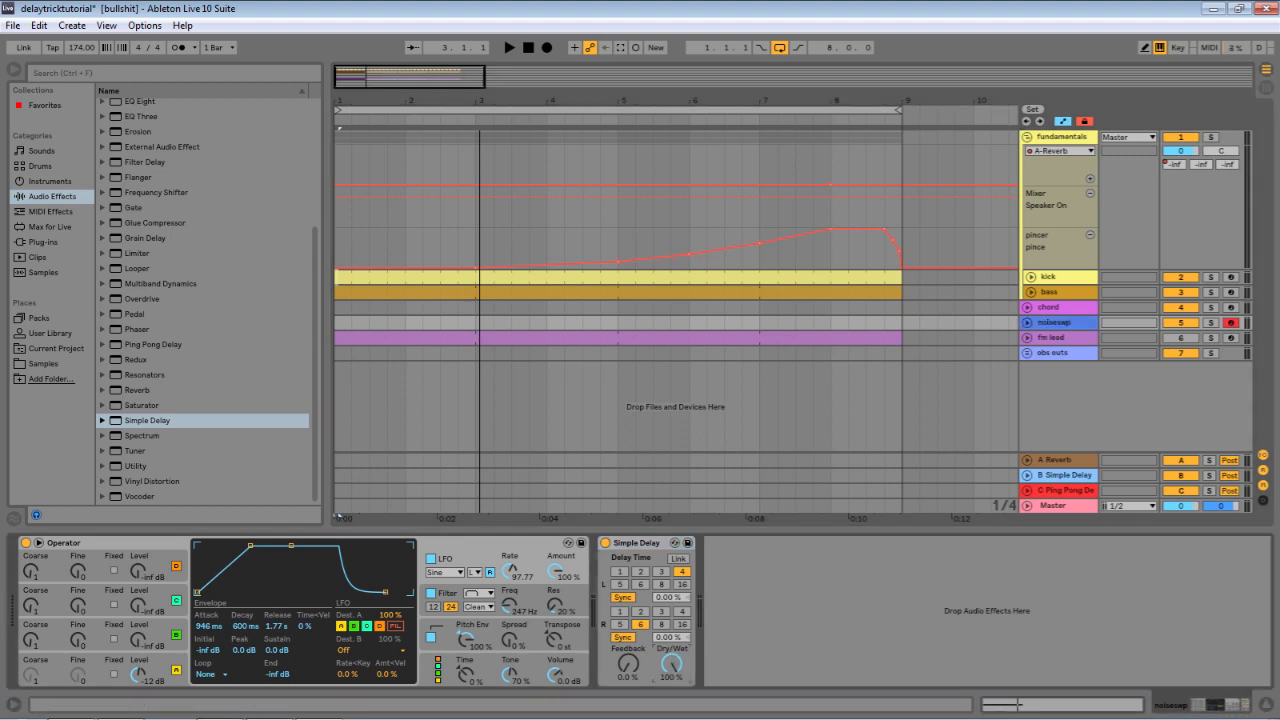
{"action": "left_click", "coordinate": [678, 559]}
{"action": "left_click", "coordinate": [623, 597]}
{"action": "left_click_drag", "start_coordinate": [671, 597], "coordinate": [672, 632]}
Bypass the Simple Delay, lower the computer keyboard's octave, play a note, and re-enable the delay
{"action": "left_click", "coordinate": [605, 543]}
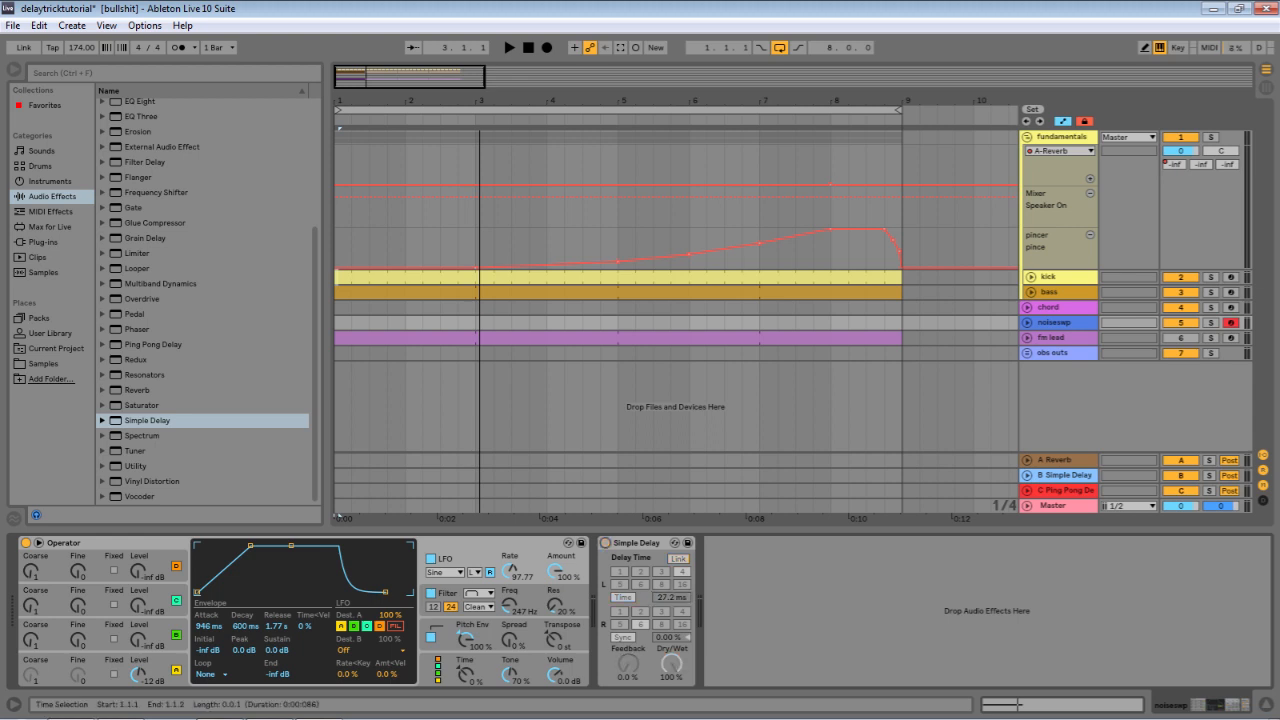
{"action": "key", "text": "z"}
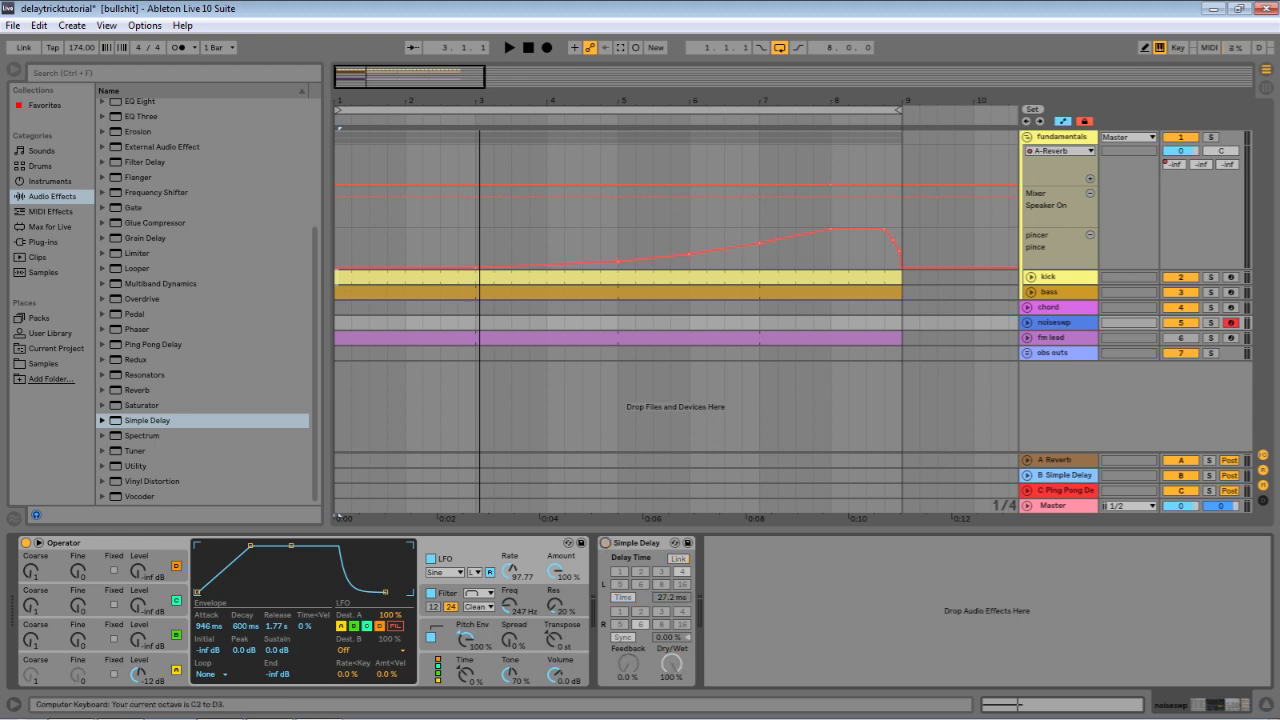
{"action": "key", "text": "a"}
{"action": "left_click", "coordinate": [605, 543]}
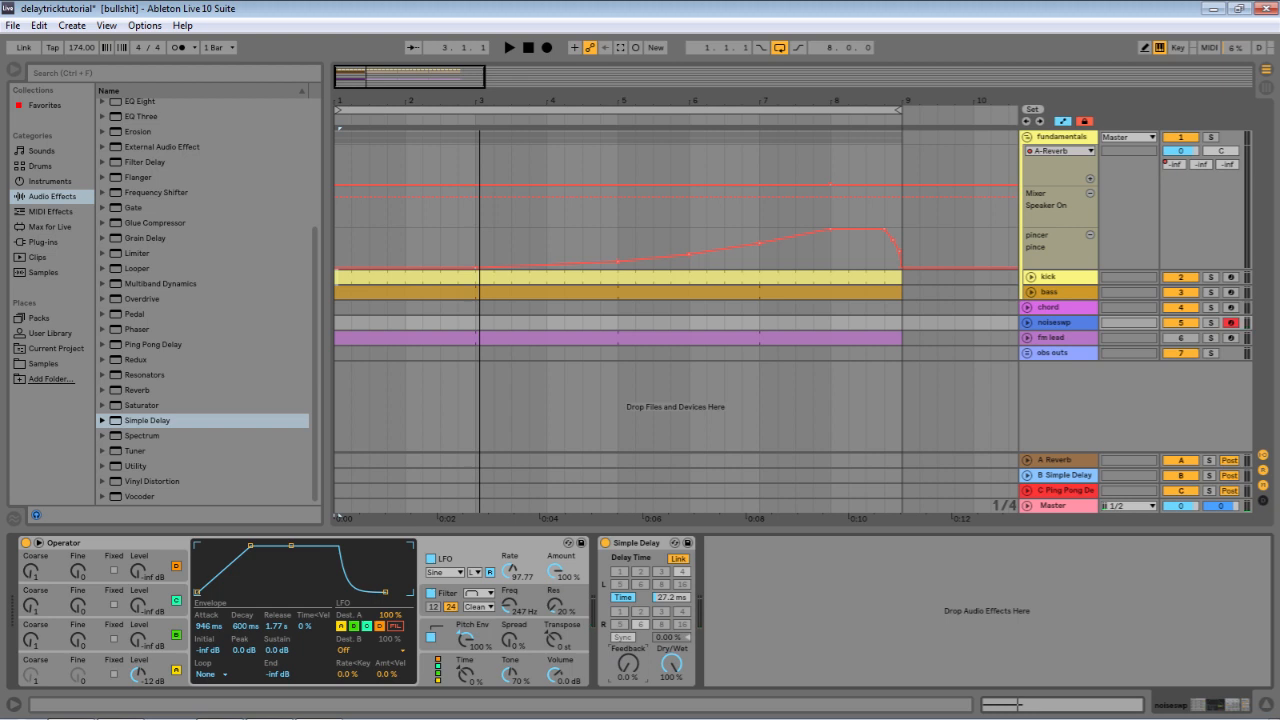
Unlink the Simple Delay's channels and switch the right channel from synced to time mode
{"action": "left_click", "coordinate": [678, 559]}
{"action": "left_click", "coordinate": [623, 637]}
{"action": "left_click", "coordinate": [671, 637]}
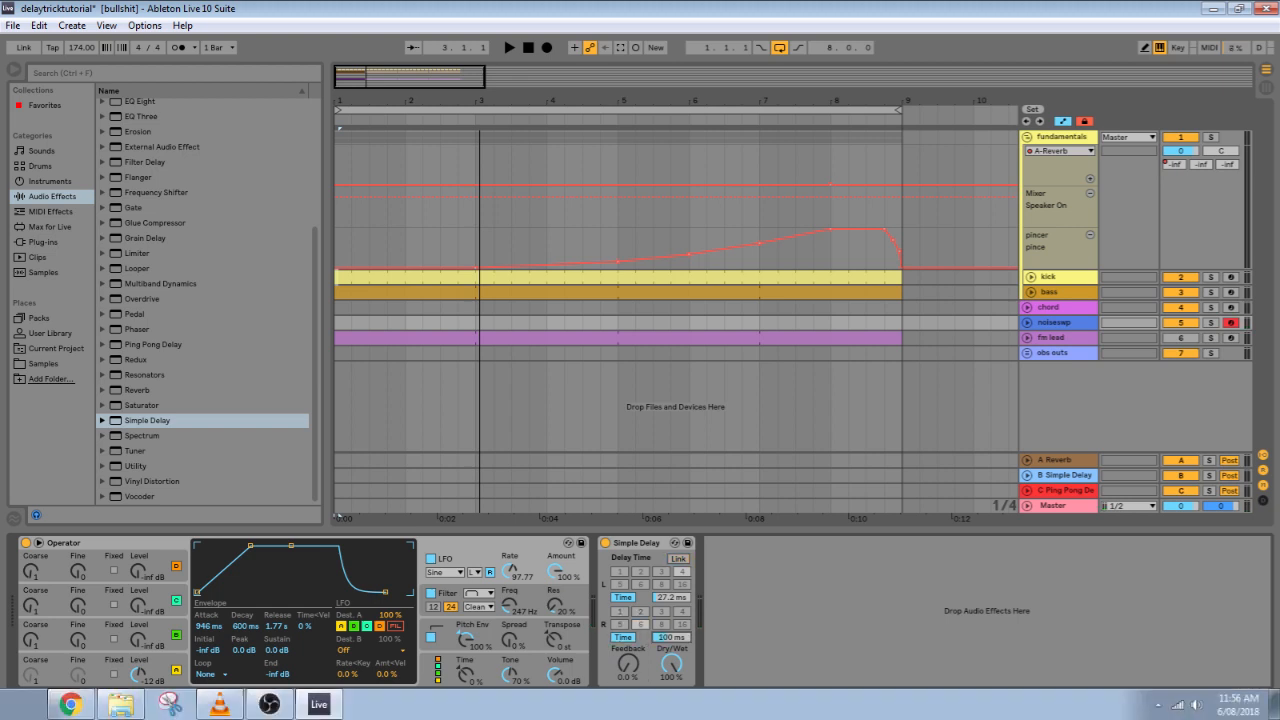
Switch to the browser's note-frequency table and, in a new tab, calculate 1/36.71 and multiply the result by 2
{"action": "left_click", "coordinate": [71, 704]}
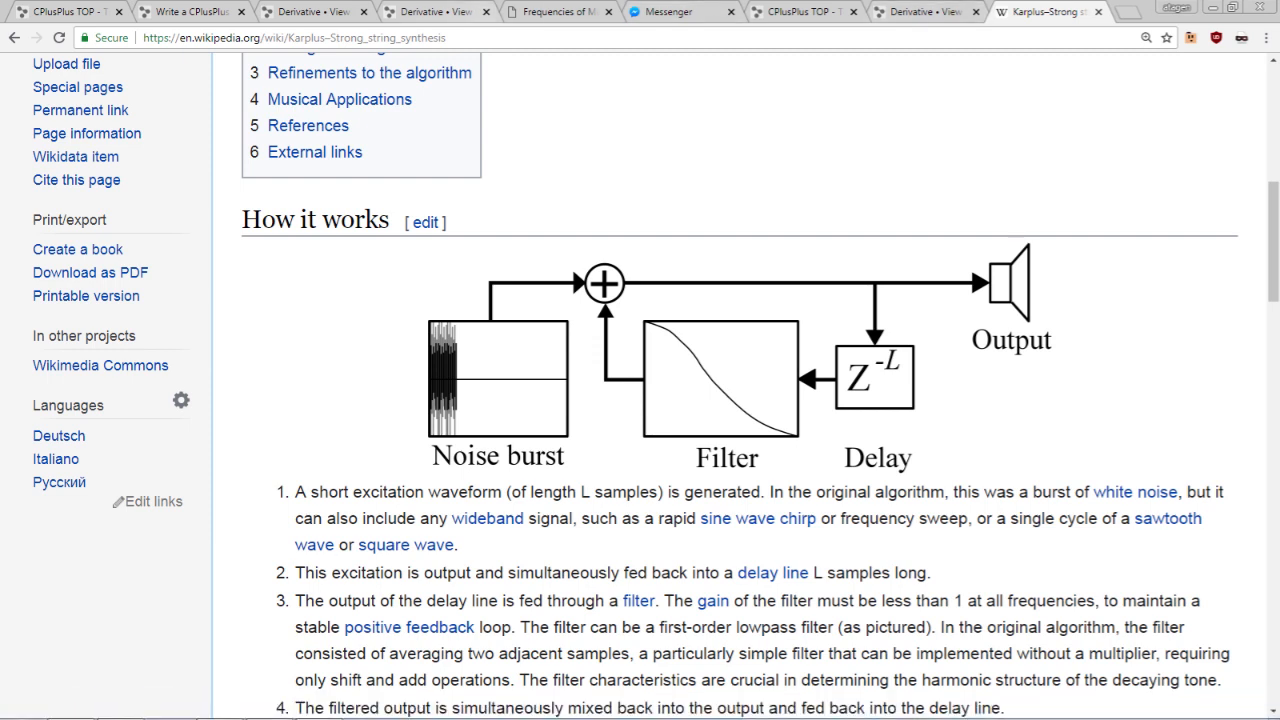
{"action": "left_click", "coordinate": [559, 12]}
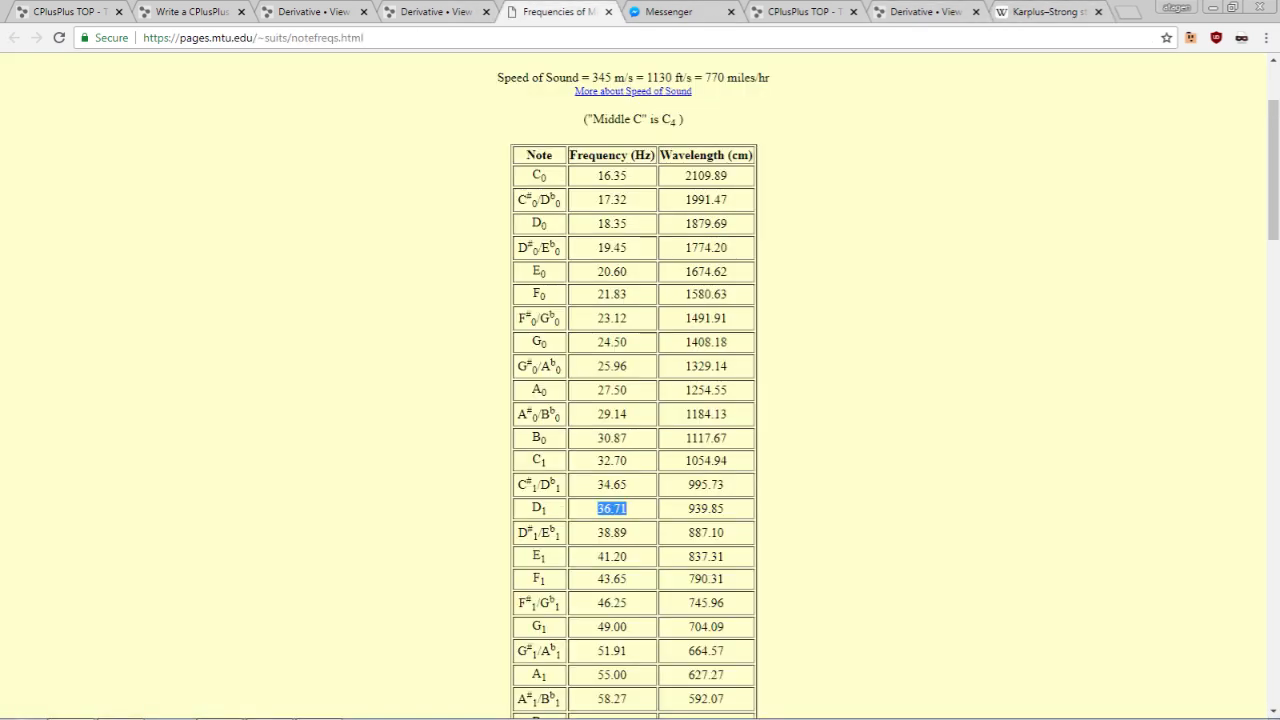
{"action": "key", "text": "ctrl+t"}
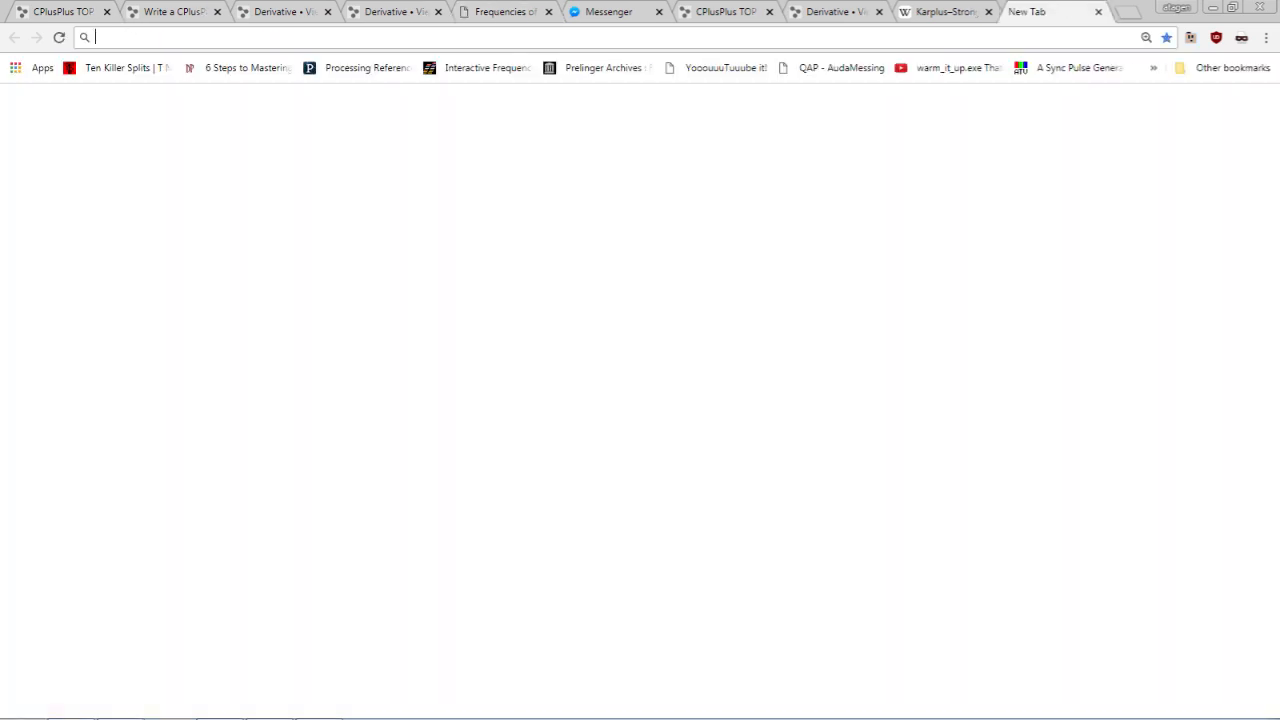
{"action": "type", "text": "1/"}
{"action": "type", "text": "36.71"}
{"action": "key", "text": "Down"}
{"action": "key", "text": "ctrl+a"}
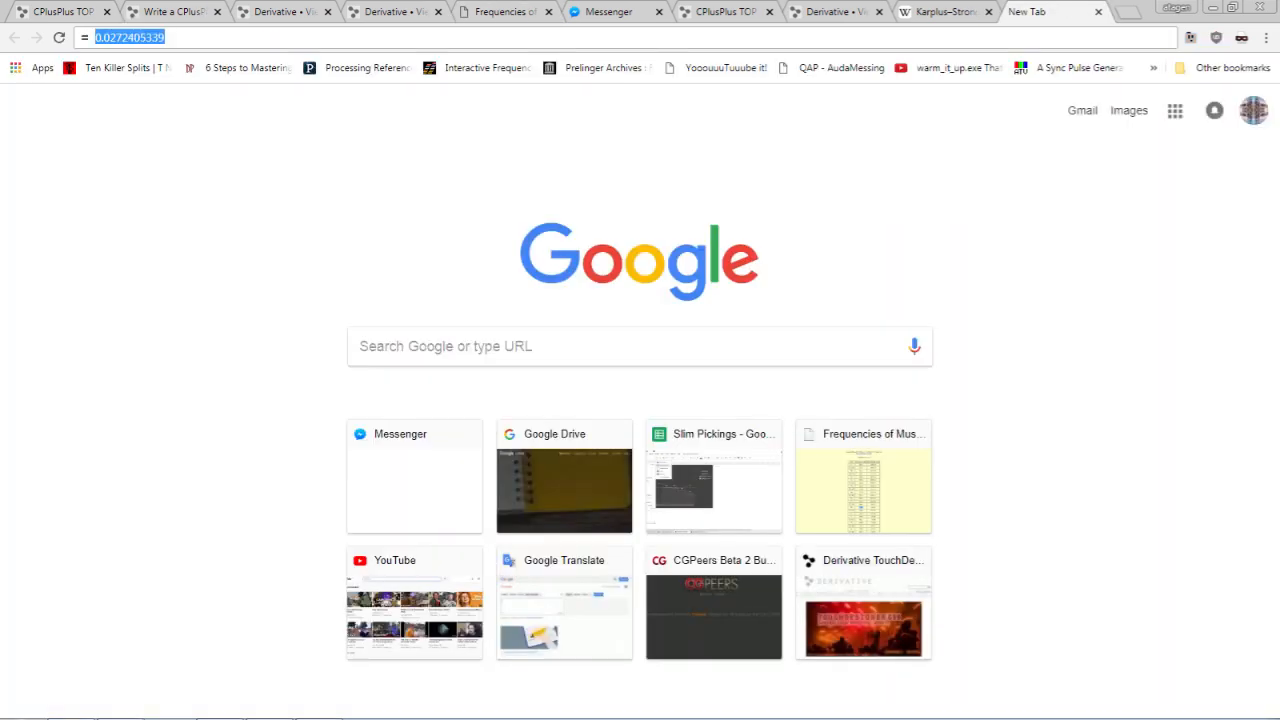
{"action": "key", "text": "End"}
{"action": "type", "text": "*2"}
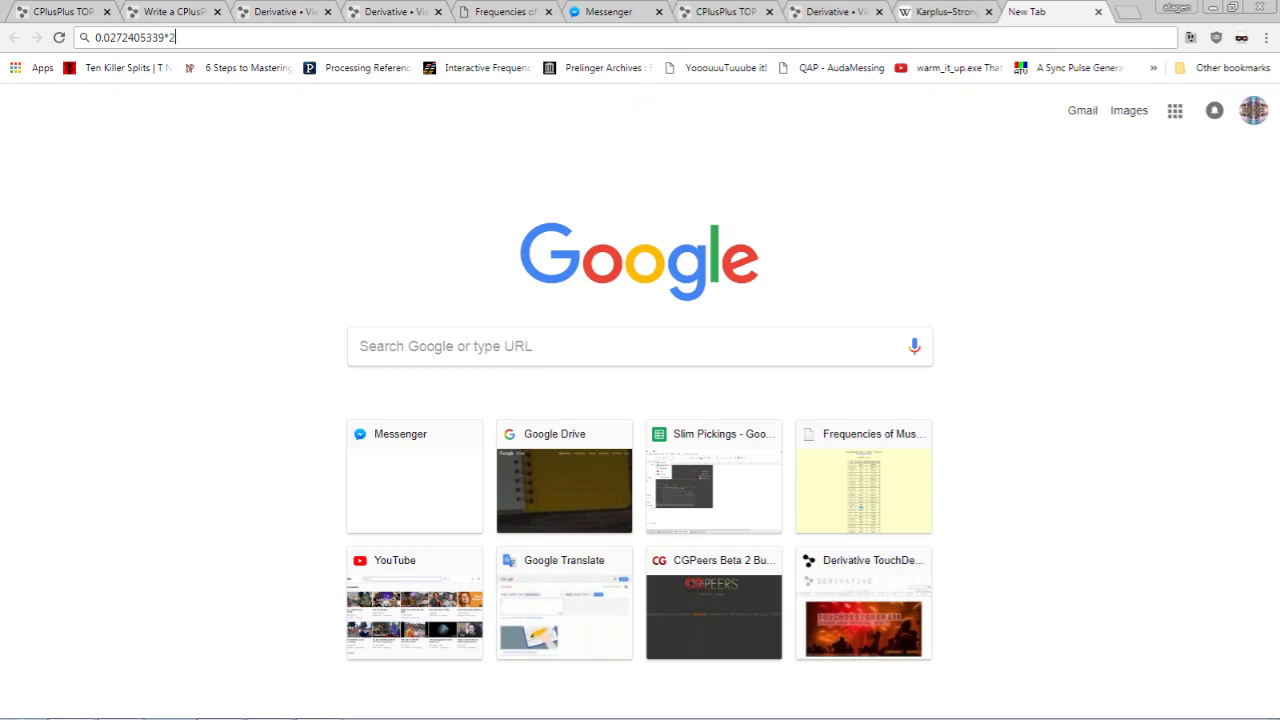
{"action": "key", "text": "Down"}
Switch to Ableton Live and set the Simple Delay's right channel delay time to 54.48 ms
{"action": "left_click", "coordinate": [311, 707]}
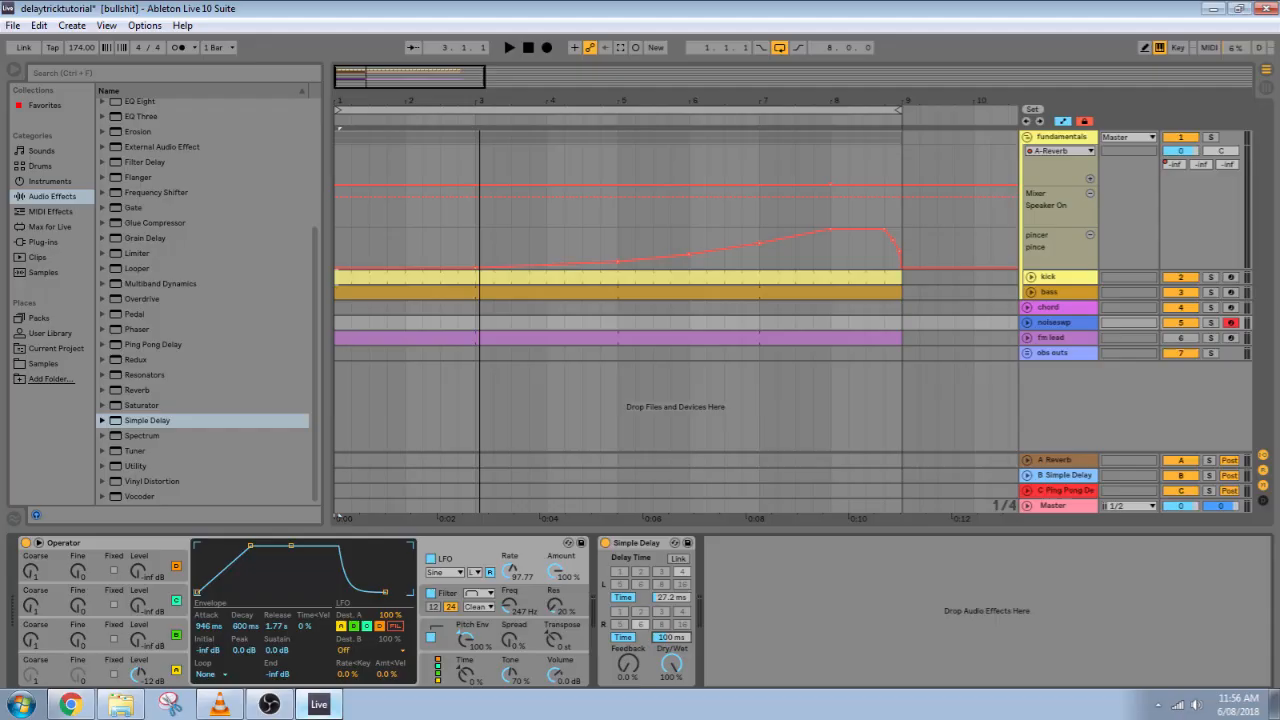
{"action": "left_click", "coordinate": [672, 636]}
{"action": "type", "text": "54.5"}
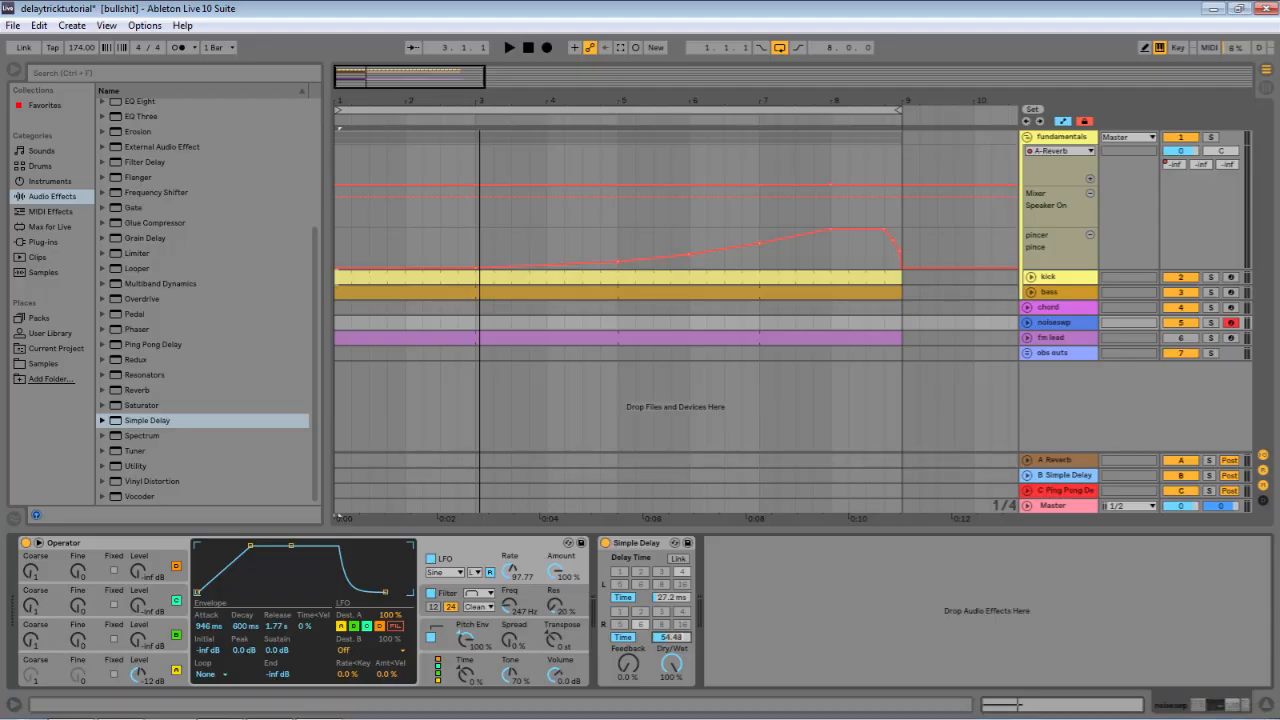
{"action": "key", "text": "Return"}
{"action": "mouse_move", "coordinate": [628, 663]}
{"action": "left_mouse_down"}
{"action": "mouse_move", "coordinate": [628, 630]}
{"action": "mouse_move", "coordinate": [628, 665]}
{"action": "left_mouse_up"}
Insert a new return track after C Ping Pong Delay and add a Simple Delay to it
{"action": "left_click", "coordinate": [1065, 491]}
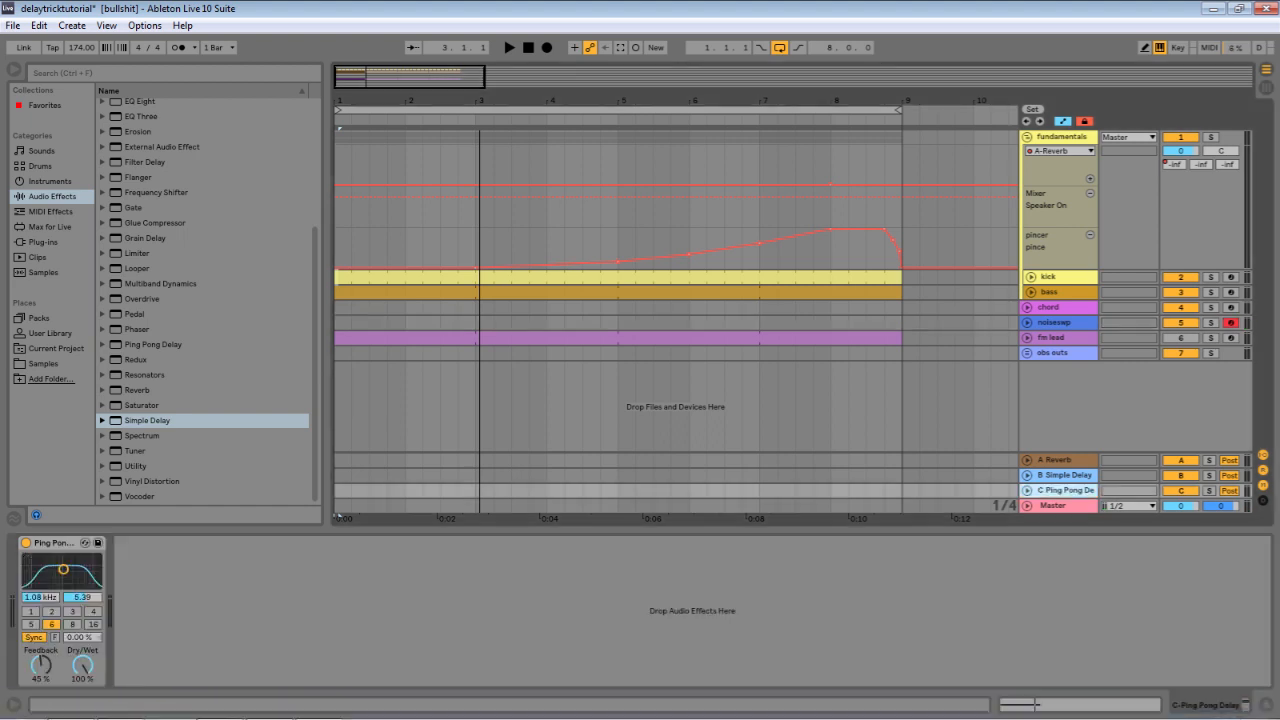
{"action": "key", "text": "ctrl+alt+t"}
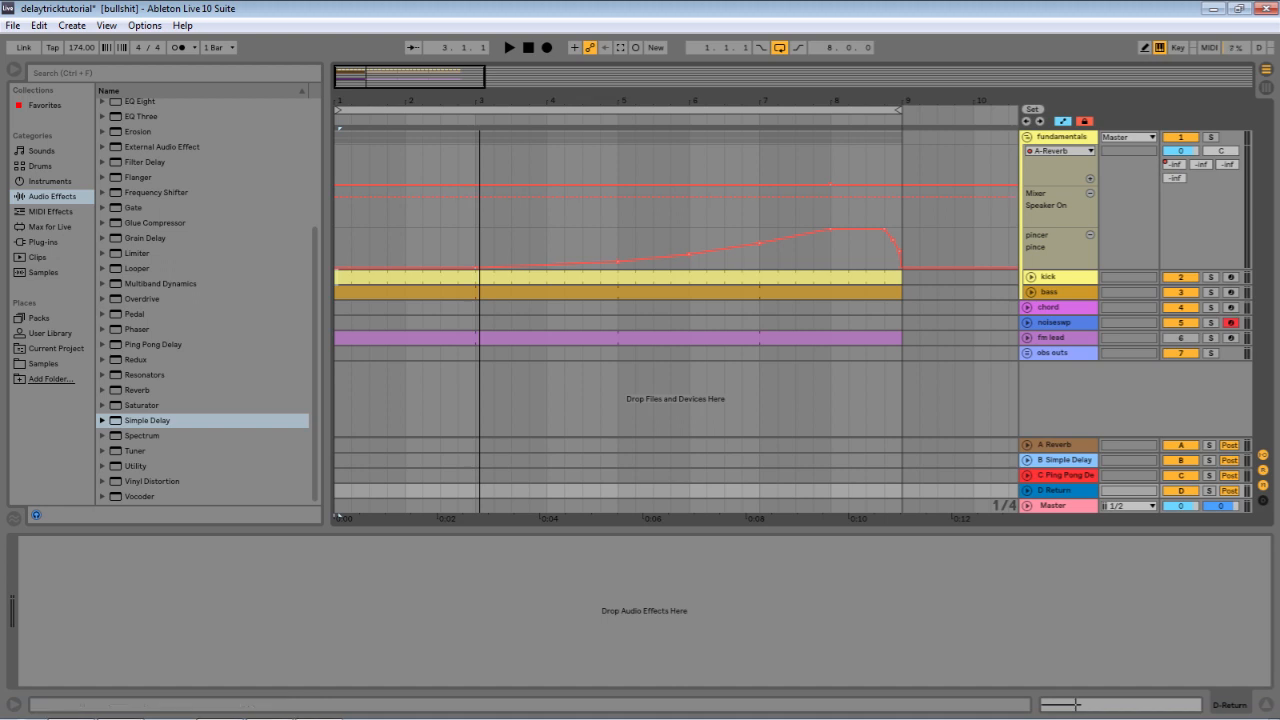
{"action": "left_click_drag", "start_coordinate": [147, 420], "coordinate": [300, 610]}
{"action": "left_click_drag", "start_coordinate": [400, 610], "coordinate": [400, 610]}
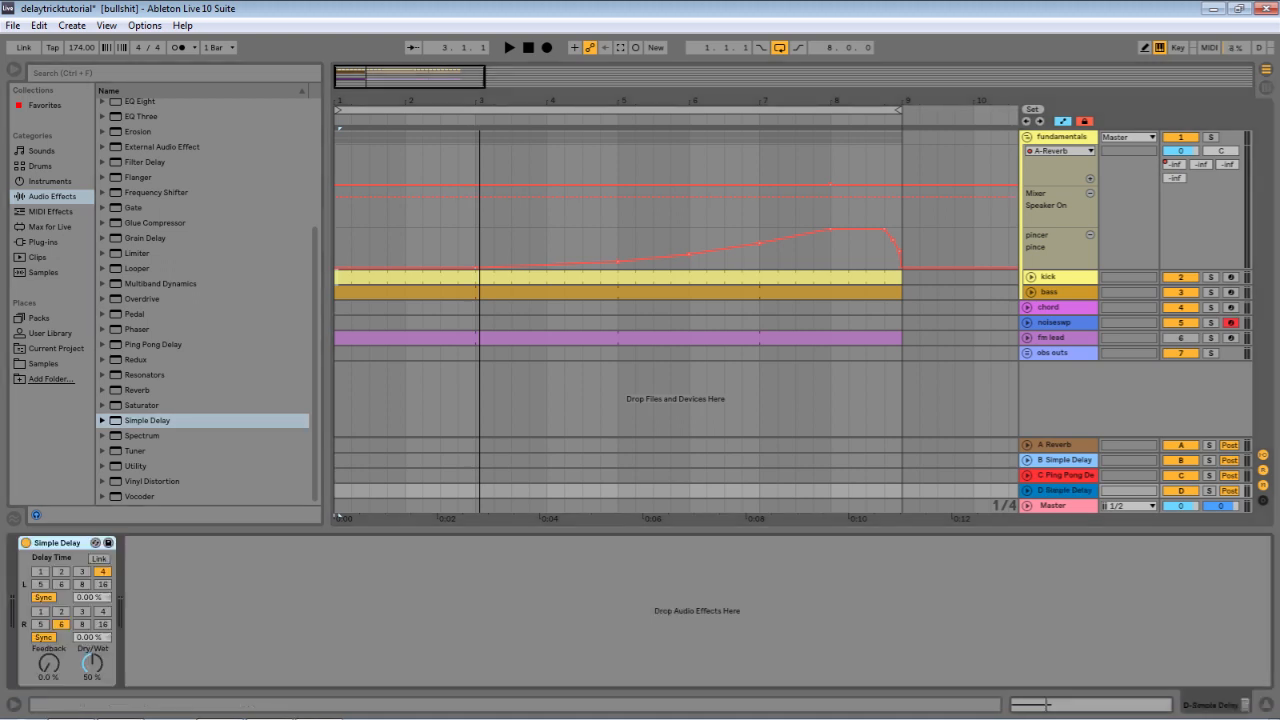
Set return D's Simple Delay to 100% wet with linked channels and an unsynced delay time of 27.2 ms
{"action": "left_click_drag", "start_coordinate": [92, 664], "coordinate": [92, 590]}
{"action": "left_click", "coordinate": [99, 559]}
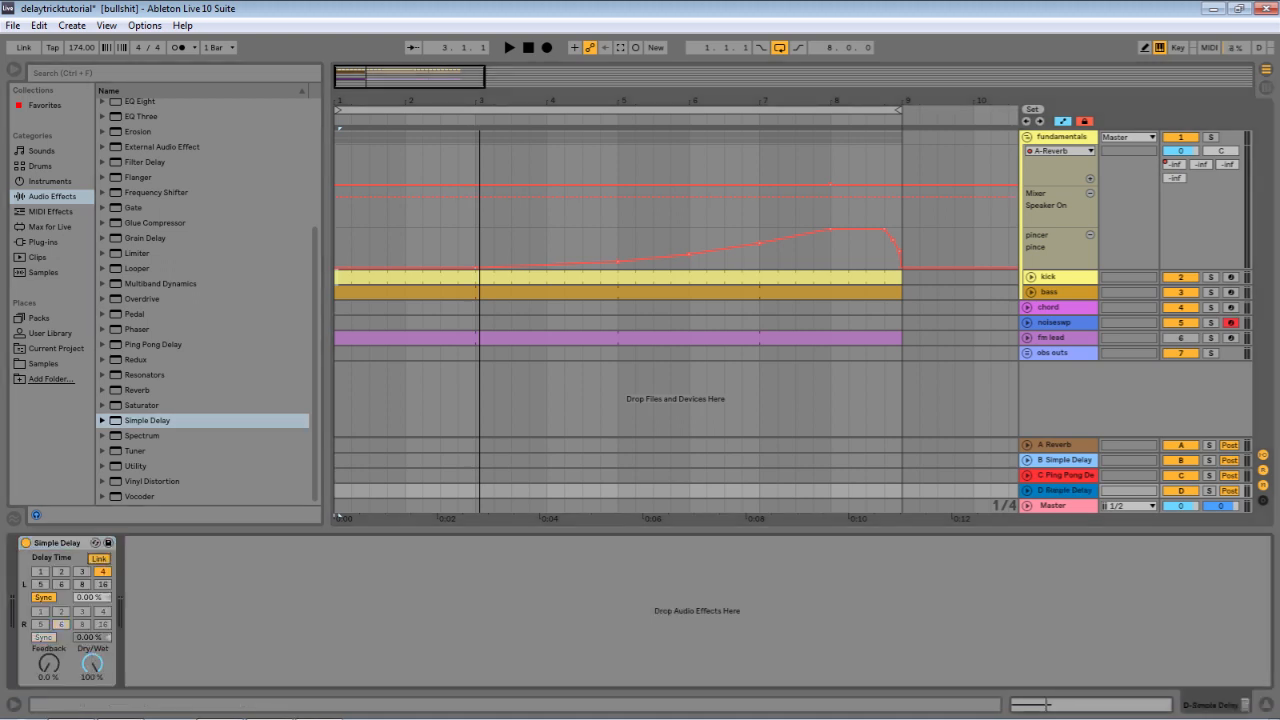
{"action": "left_click", "coordinate": [43, 597]}
{"action": "left_click", "coordinate": [92, 597]}
{"action": "type", "text": "27.2"}
{"action": "key", "text": "Return"}
Unfold return track D, enable its send to itself, and raise that send to -1.0 dB
{"action": "left_click", "coordinate": [1027, 491]}
{"action": "right_click", "coordinate": [1173, 476]}
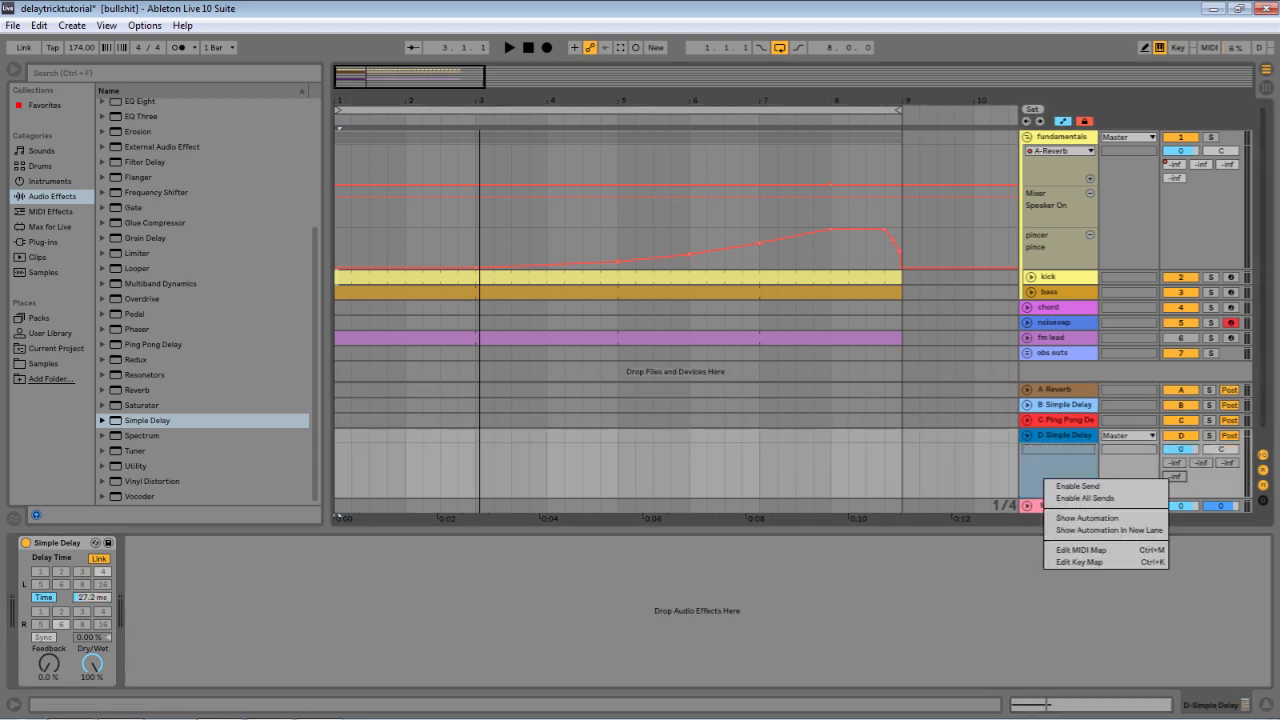
{"action": "left_click", "coordinate": [1140, 487]}
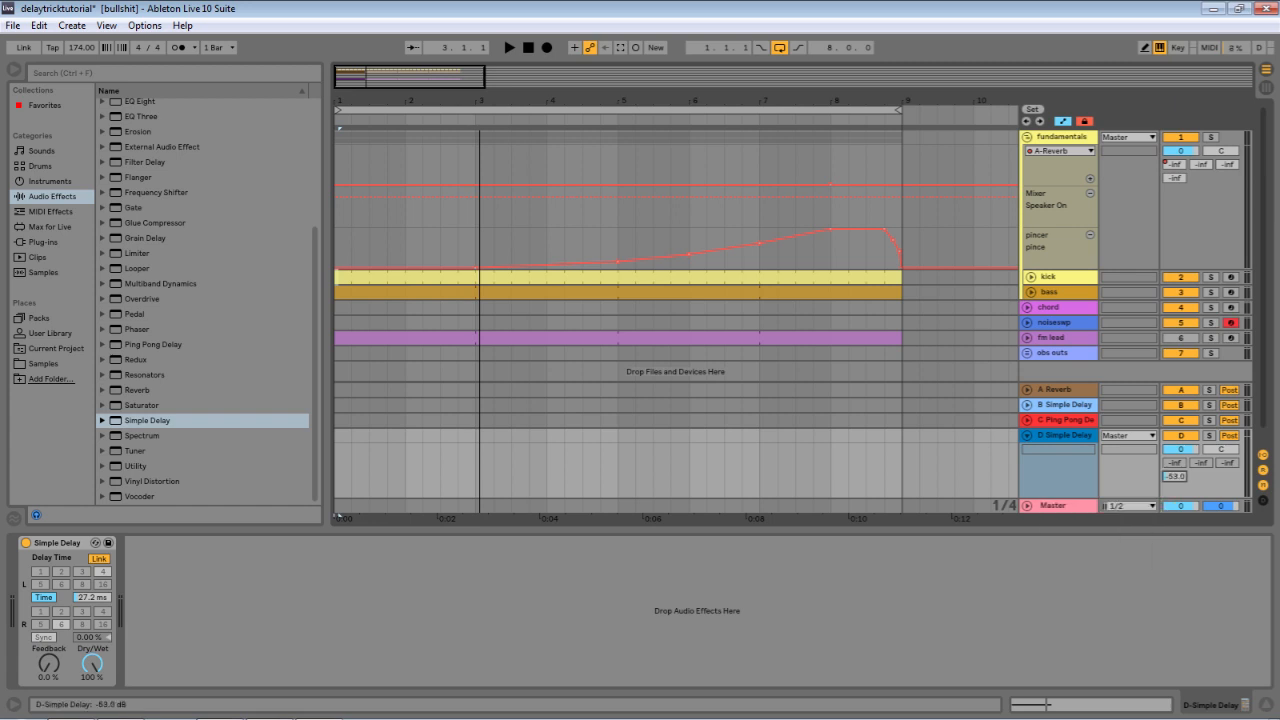
{"action": "left_click_drag", "start_coordinate": [1174, 476], "coordinate": [1174, 458]}
Unfold the noiseswp track and raise its send to return D to 0 dB
{"action": "left_click", "coordinate": [1027, 323]}
{"action": "left_click_drag", "start_coordinate": [1174, 364], "coordinate": [1174, 315]}
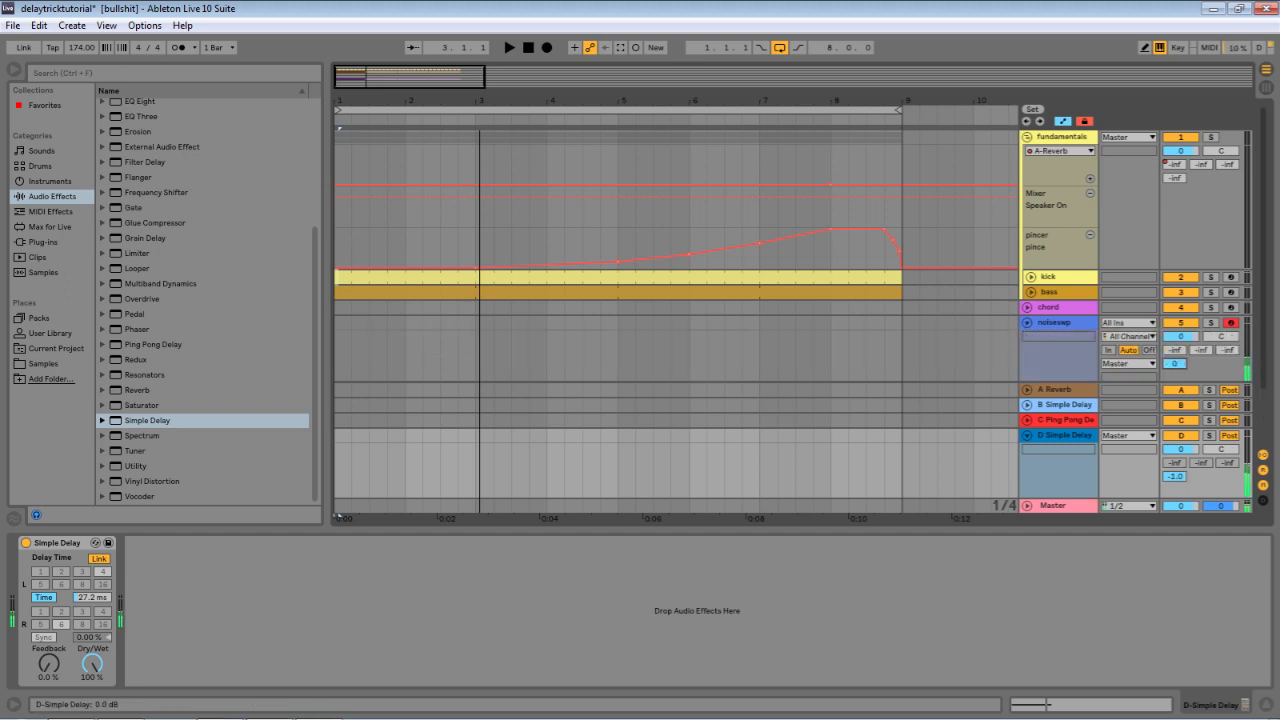
{"action": "left_click_drag", "start_coordinate": [49, 664], "coordinate": [49, 651]}
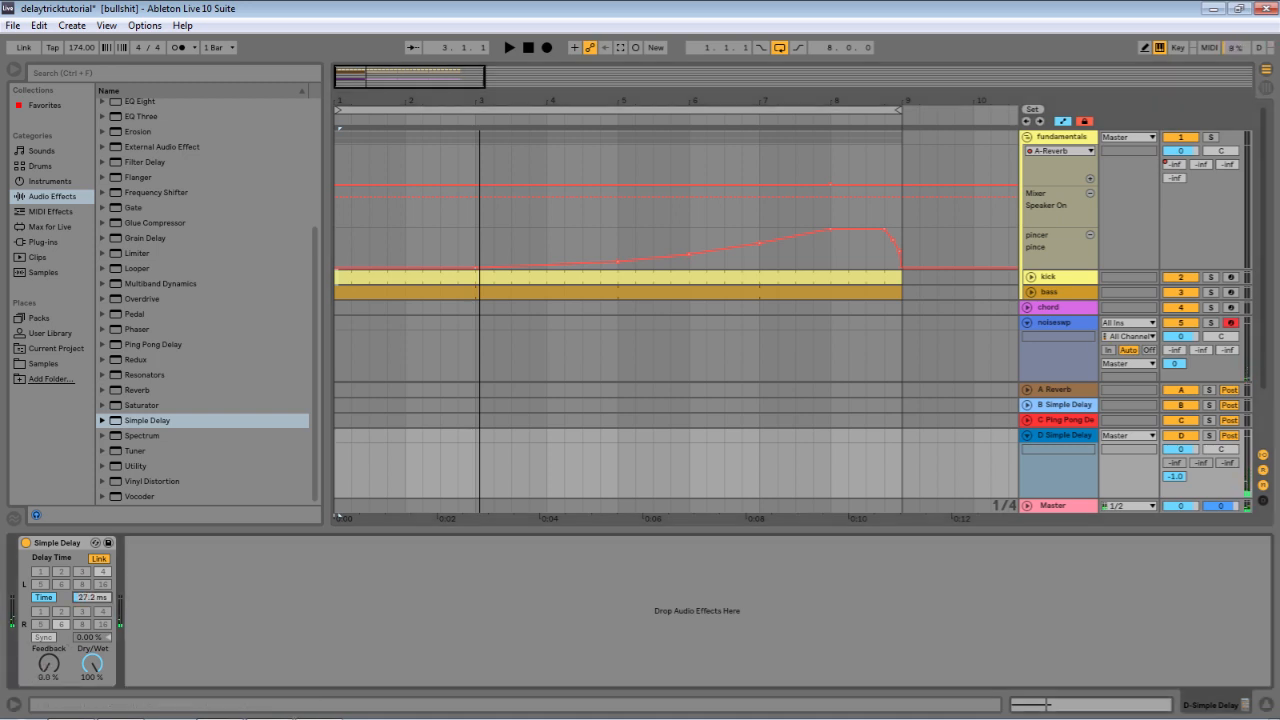
Add an Auto Filter after the Simple Delay on return D, with its frequency at 1.22 kHz and resonance at 0%
{"action": "scroll", "coordinate": [205, 300], "scroll_direction": "up", "scroll_amount": 4}
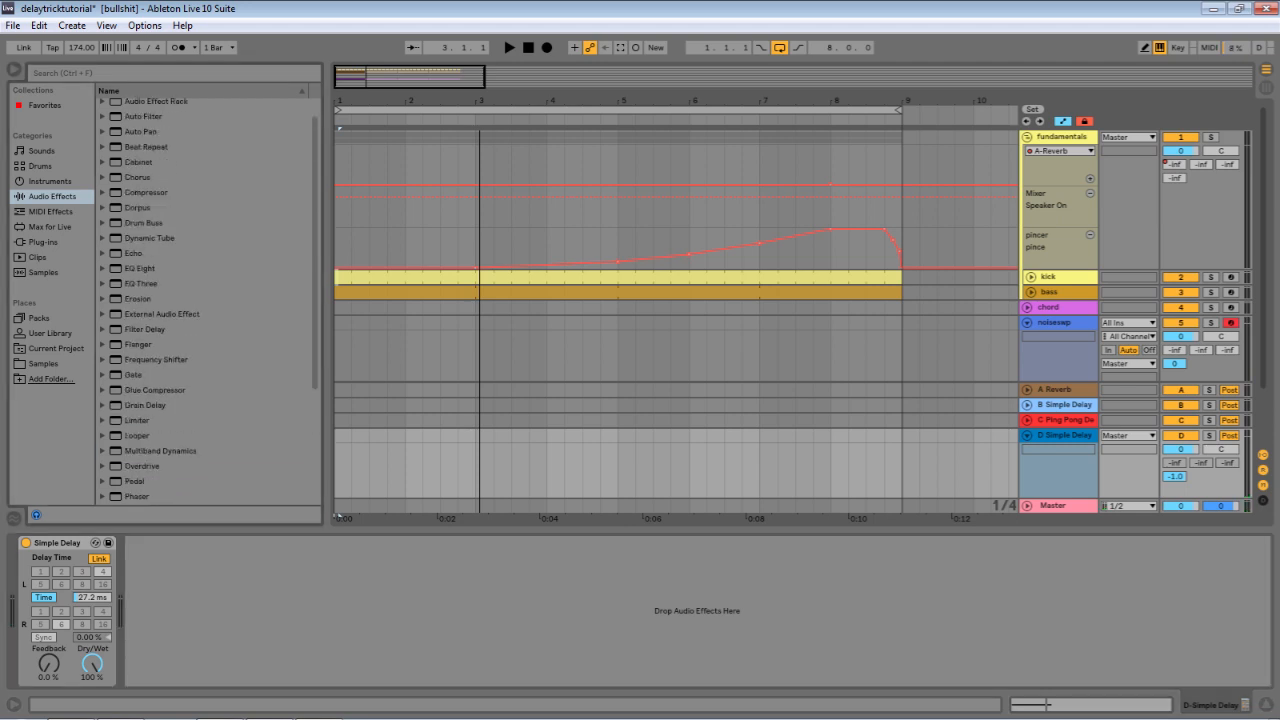
{"action": "double_click", "coordinate": [143, 117]}
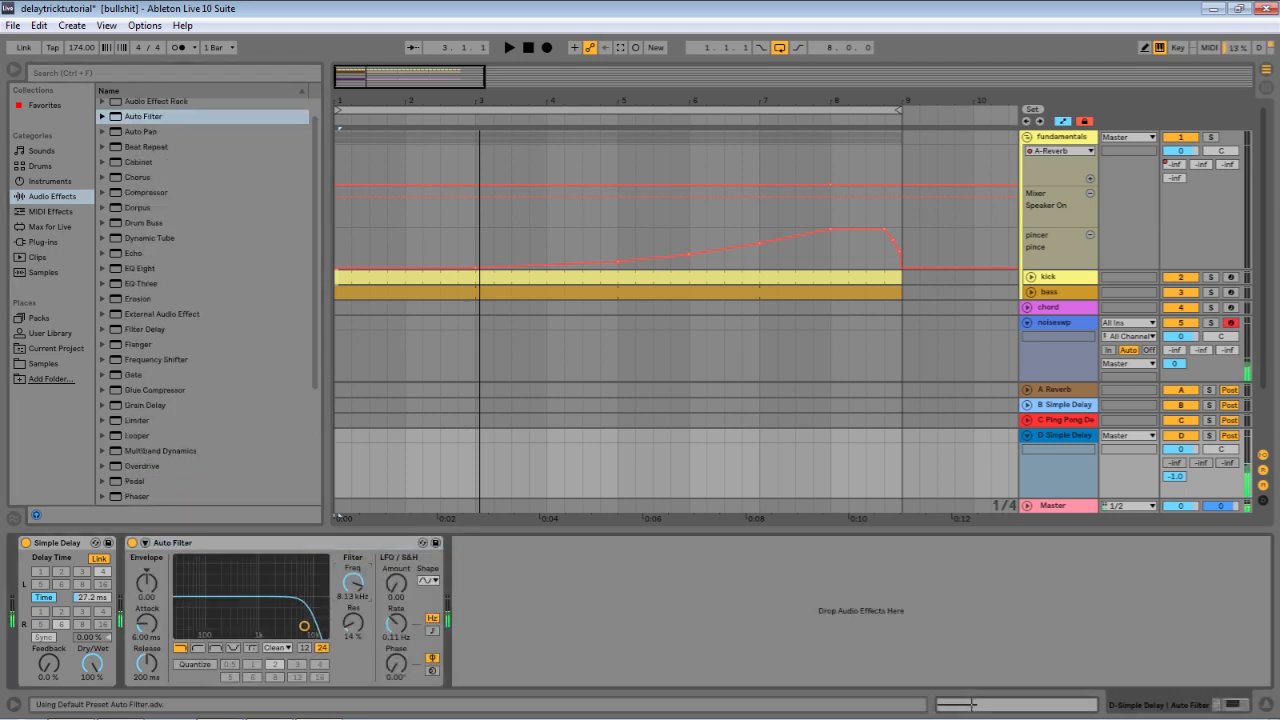
{"action": "left_click_drag", "start_coordinate": [353, 583], "coordinate": [353, 613]}
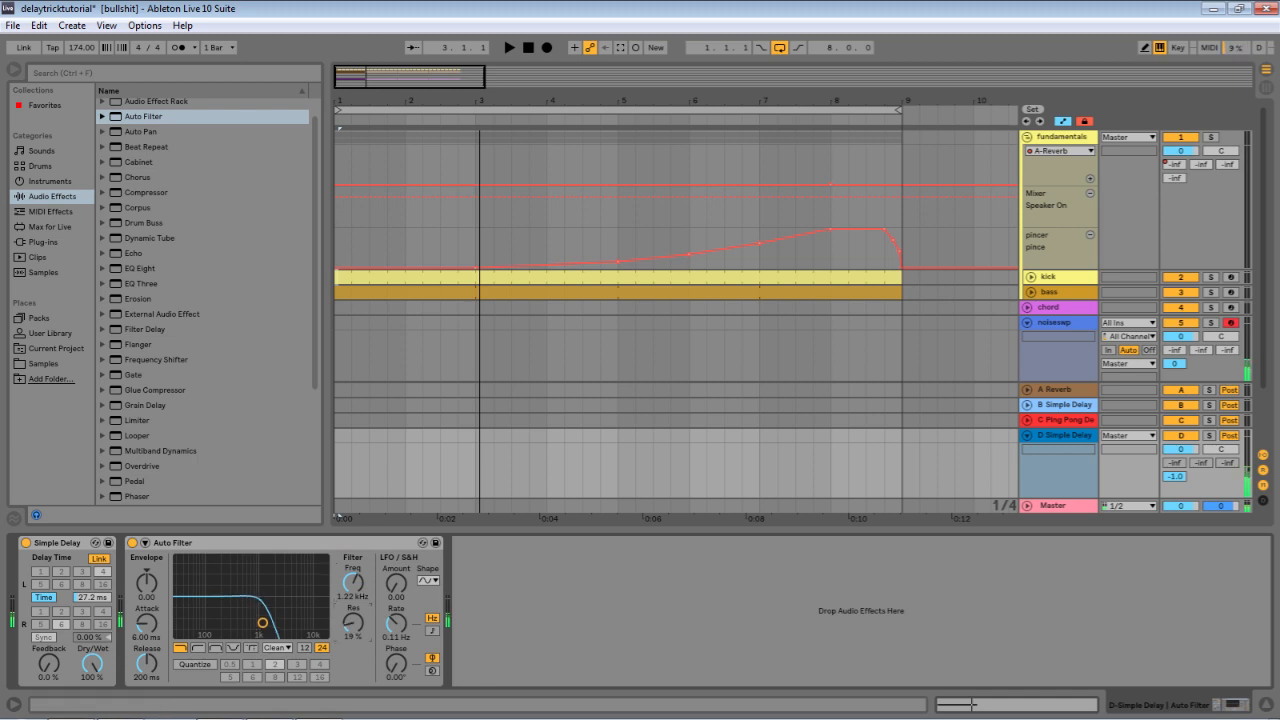
{"action": "mouse_move", "coordinate": [262, 623]}
{"action": "left_mouse_down"}
{"action": "mouse_move", "coordinate": [258, 612]}
{"action": "mouse_move", "coordinate": [262, 634]}
{"action": "left_mouse_up"}
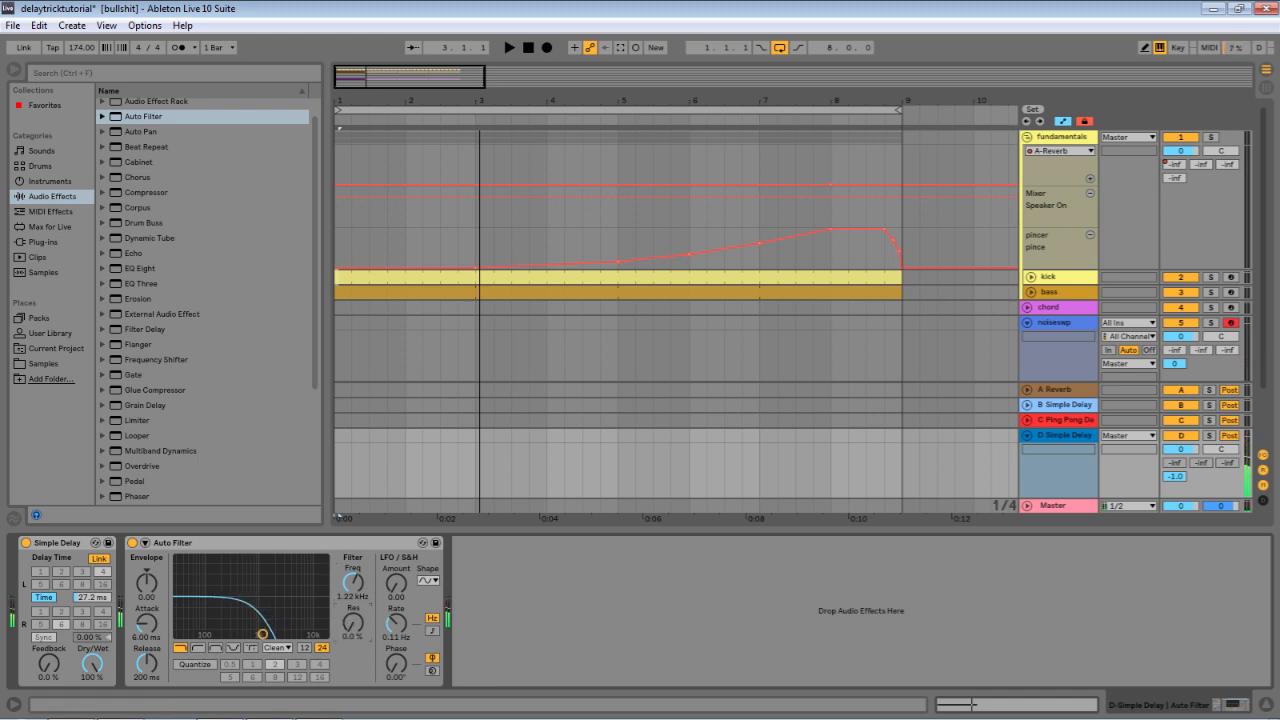
{"action": "mouse_move", "coordinate": [284, 716]}
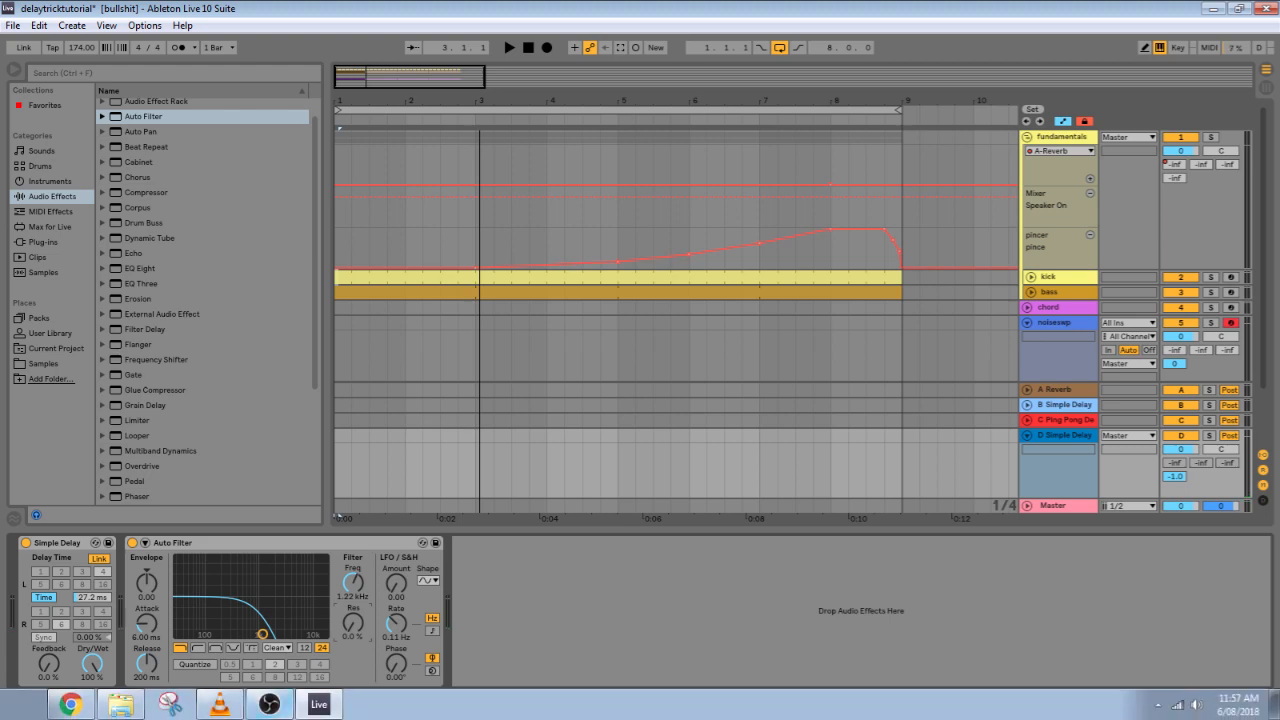